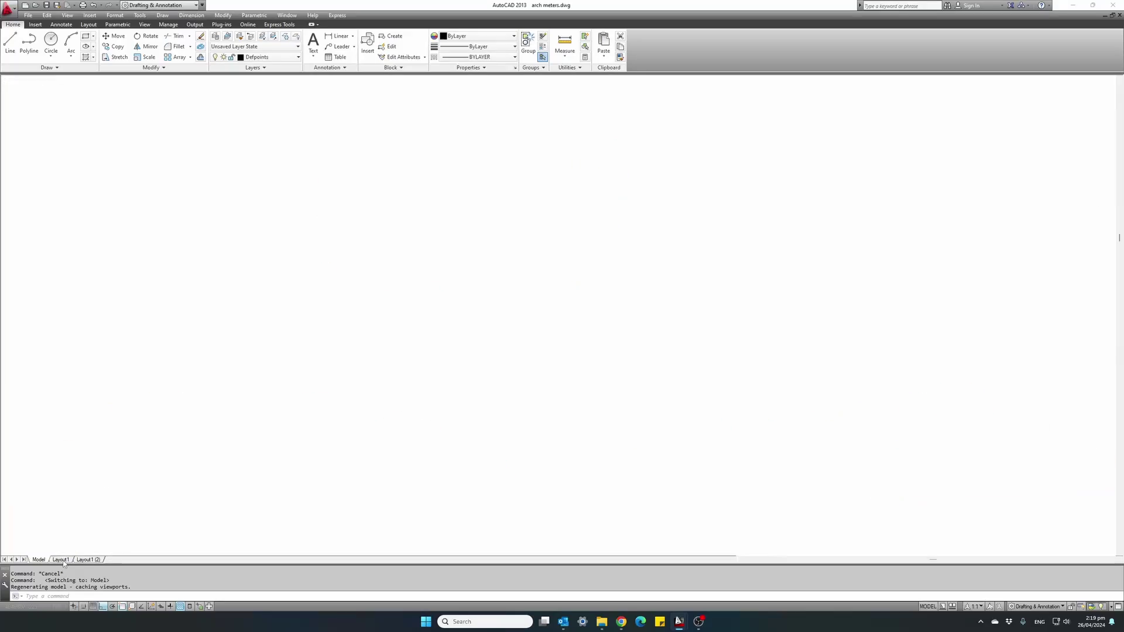
On Layout1, draw the upper viewport for the plan and zoom it to 10XP (1:100).
click(61, 559)
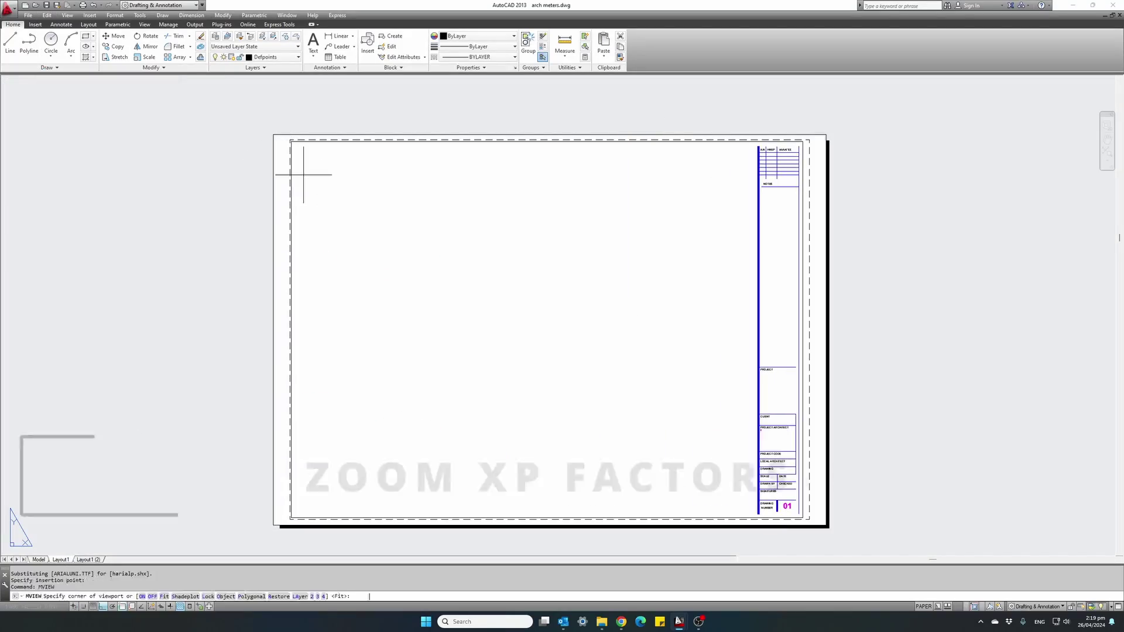
click(295, 145)
click(747, 374)
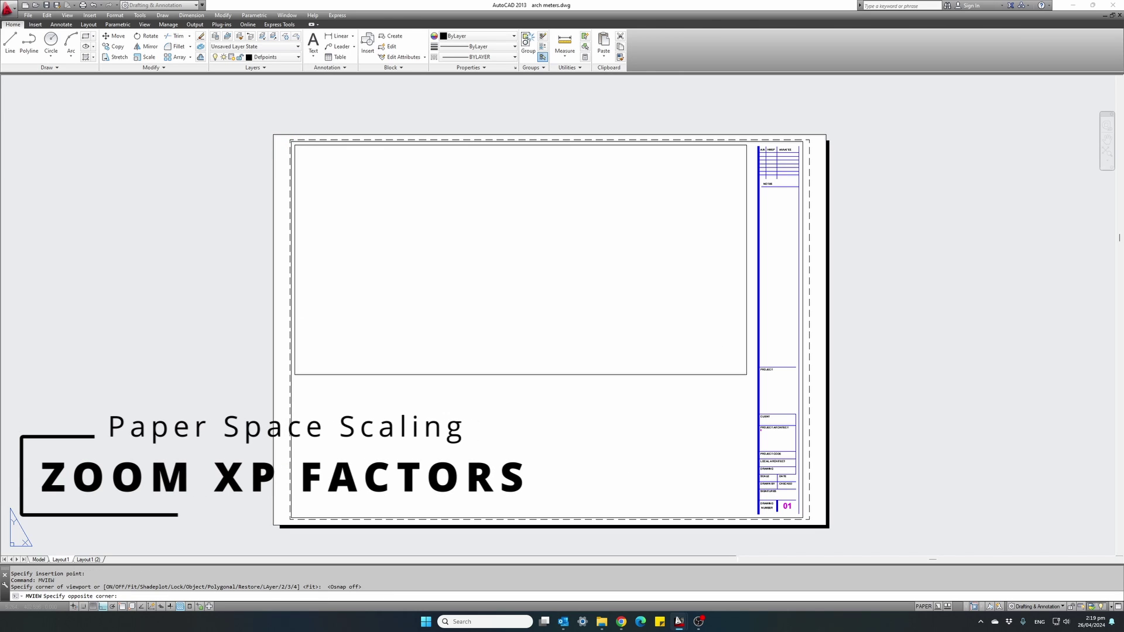
double_click(539, 334)
scroll(539, 334, up, 3)
text(z)
key(Return)
text(s)
Draw the lower section viewport with MVIEW and zoom it to 10XP (1:100).
key(Return)
text(10xp)
key(Return)
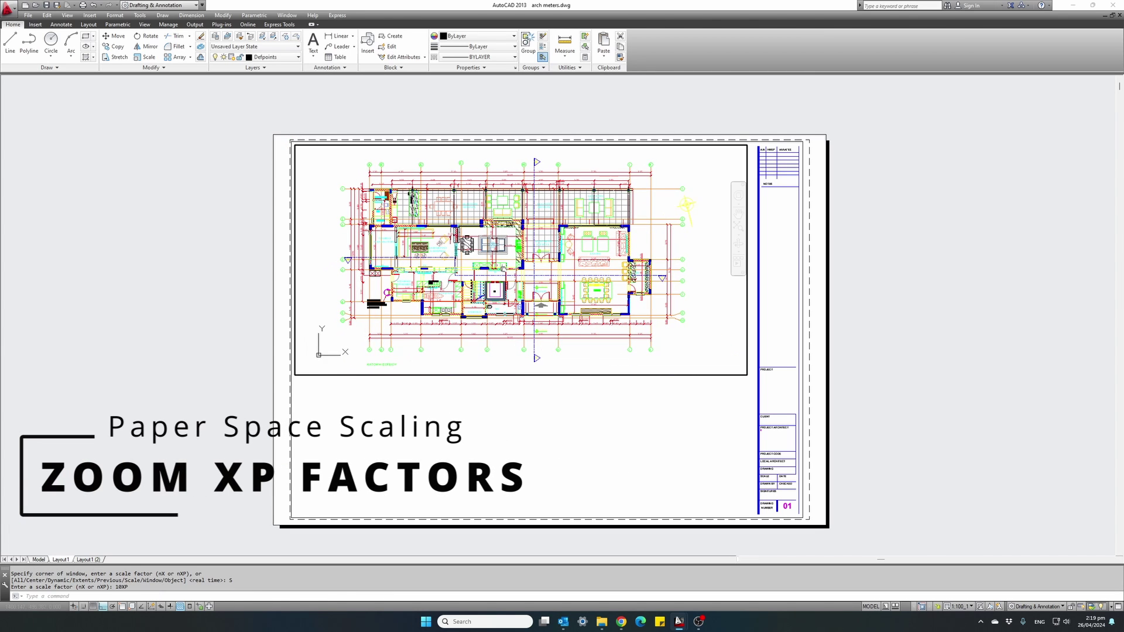
double_click(294, 380)
text(mview)
key(Return)
click(294, 381)
click(747, 511)
double_click(515, 445)
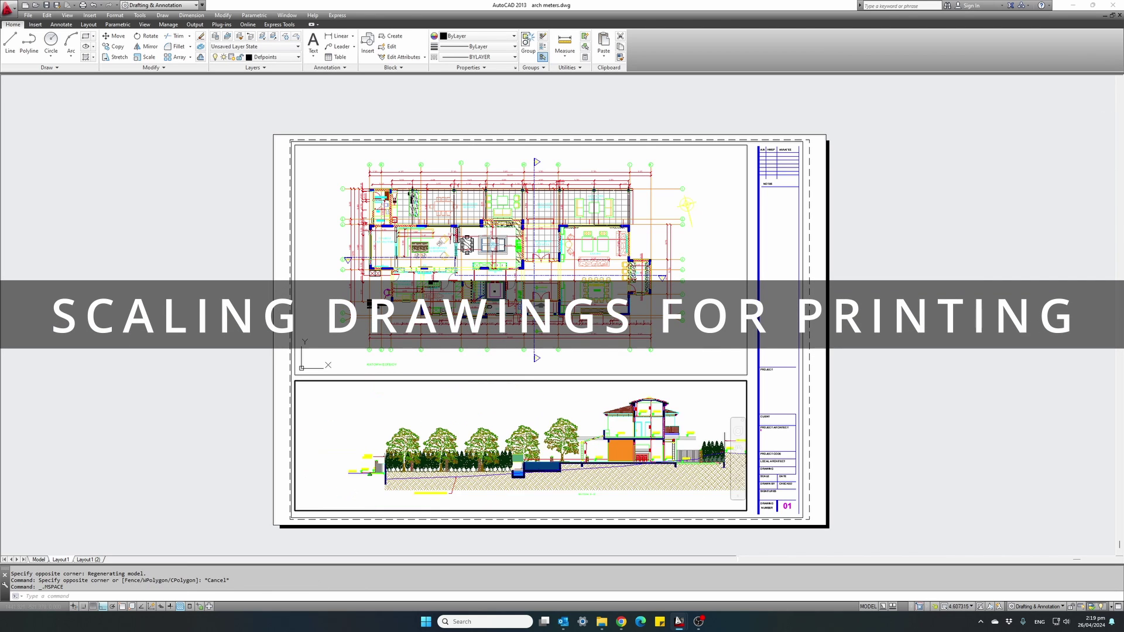
text(z)
key(Return)
text(s)
key(Return)
text(10xp)
key(Return)
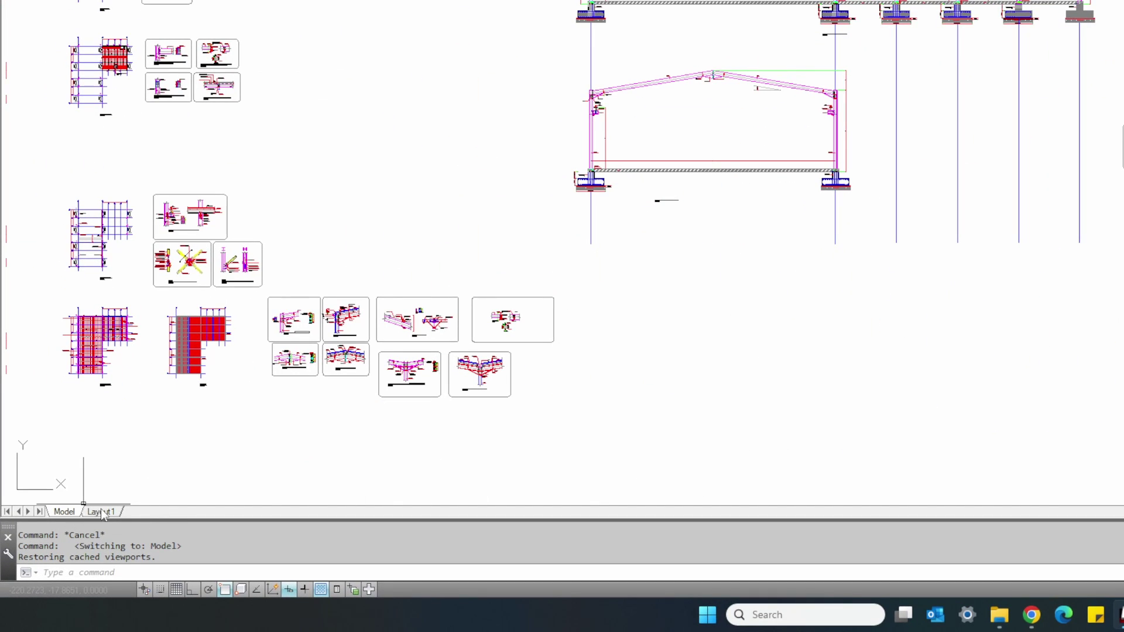
mouse_move(104, 514)
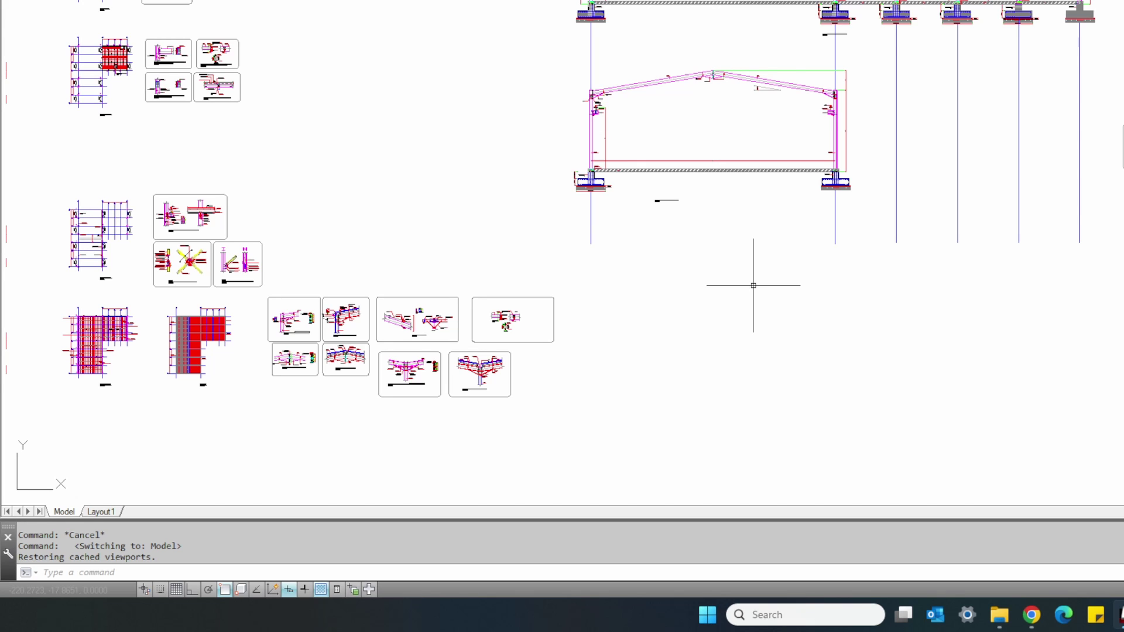
click(100, 512)
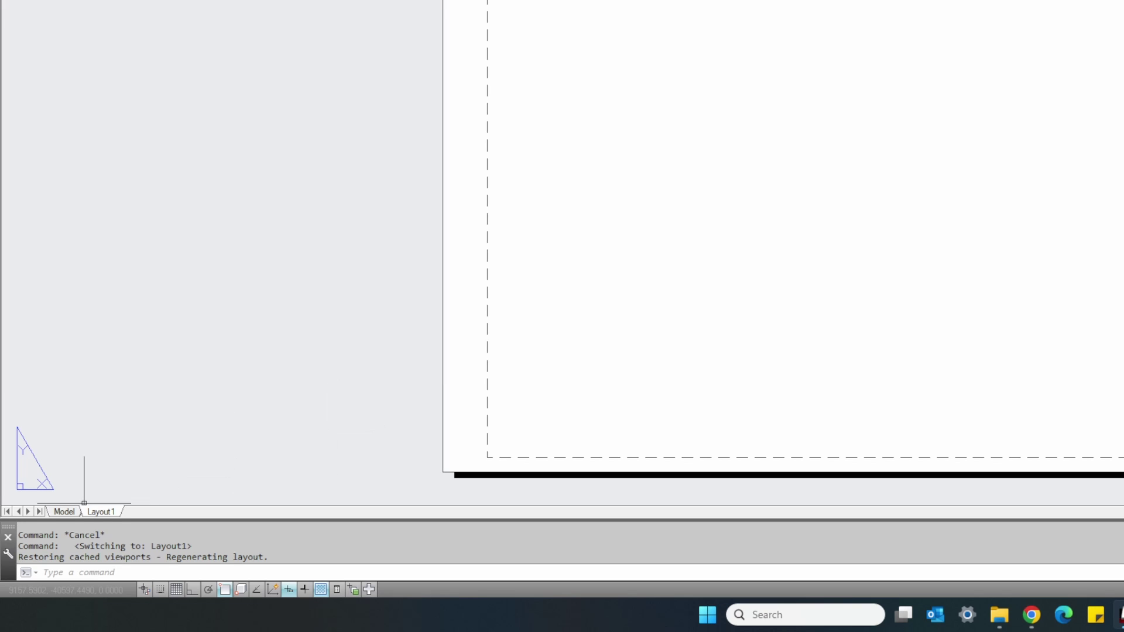
click(65, 511)
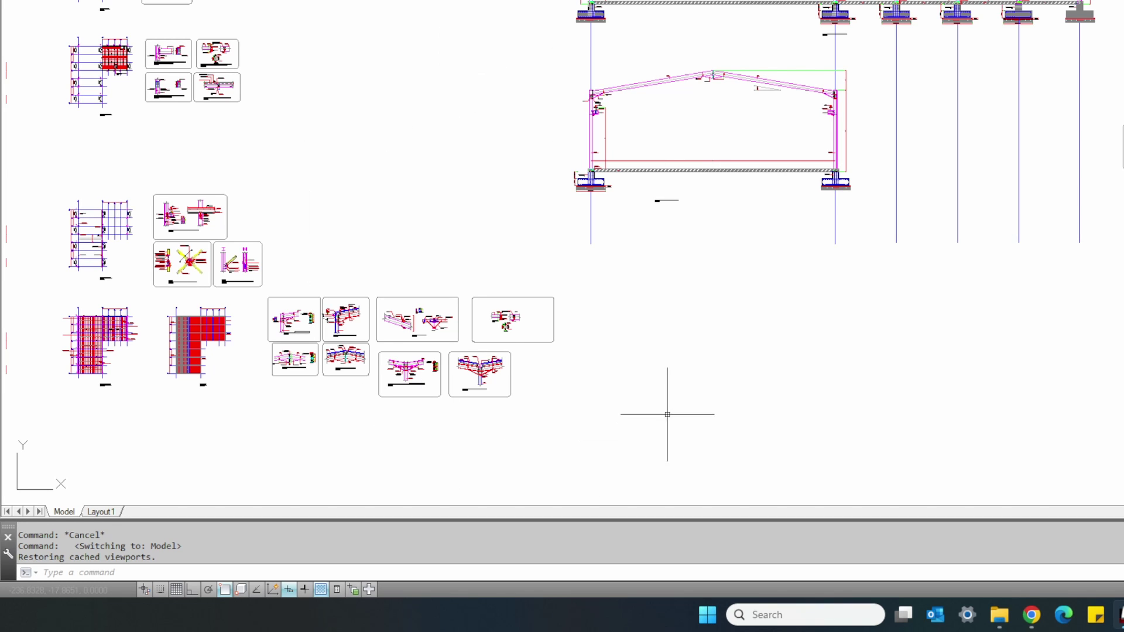
click(100, 511)
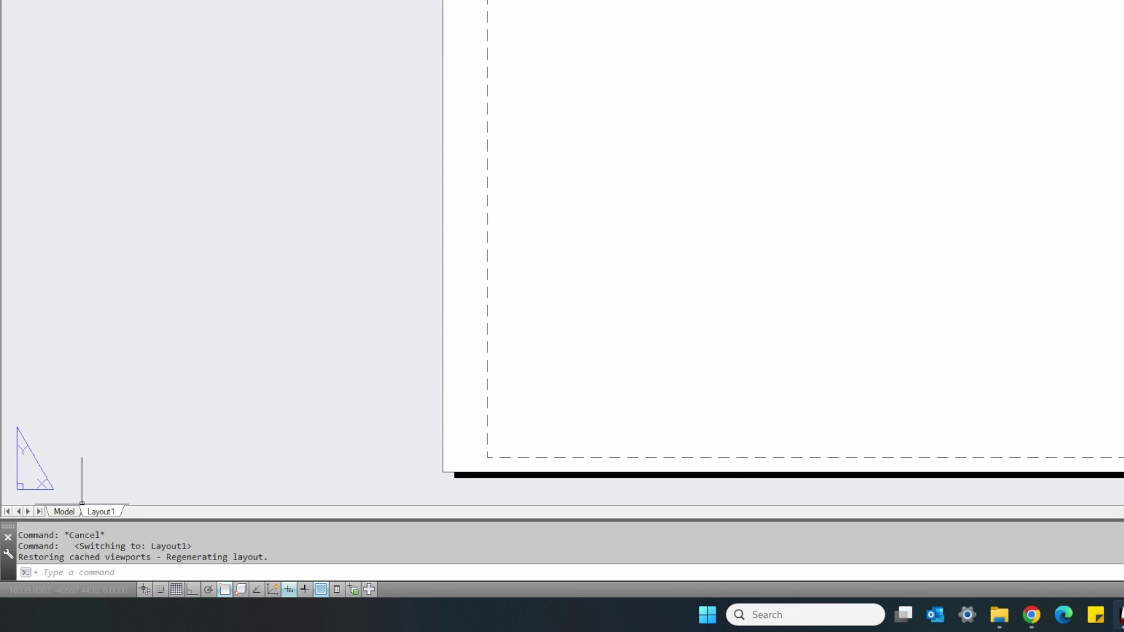
click(65, 511)
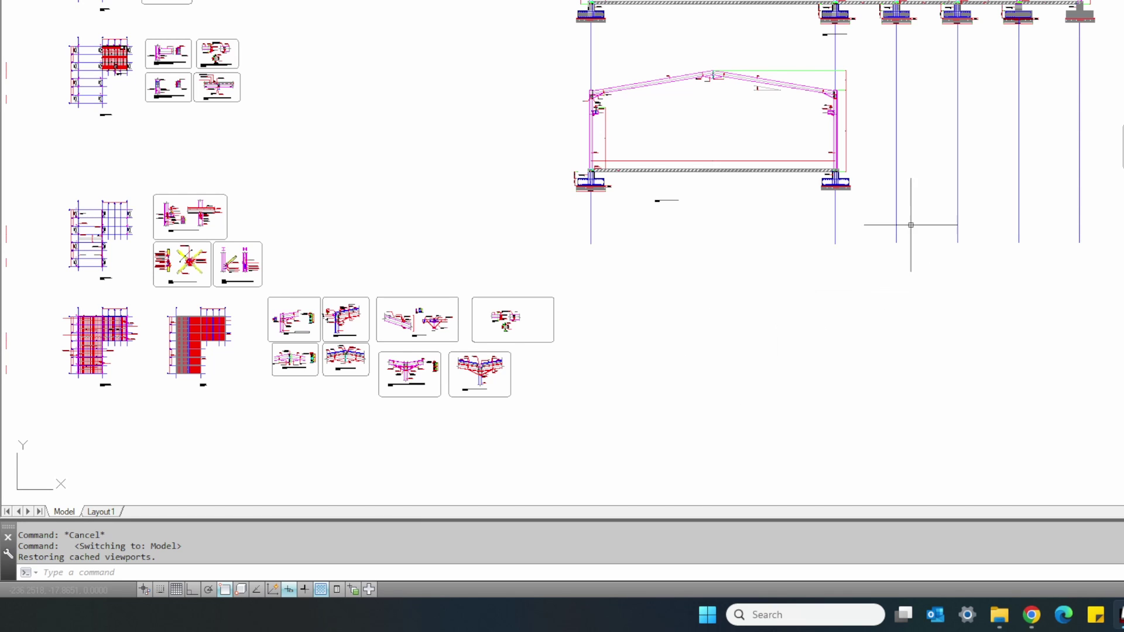
Pan to the bracing elevations and start a distance measurement from grid line B.
middle_drag(1004, 113, 710, 252)
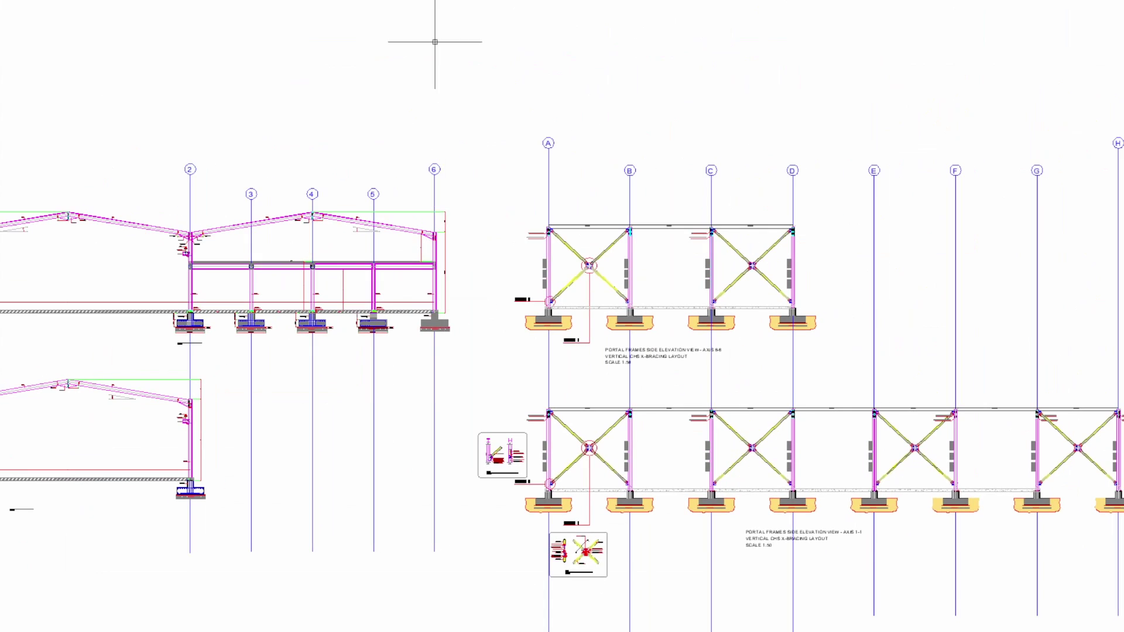
text(l)
key(space)
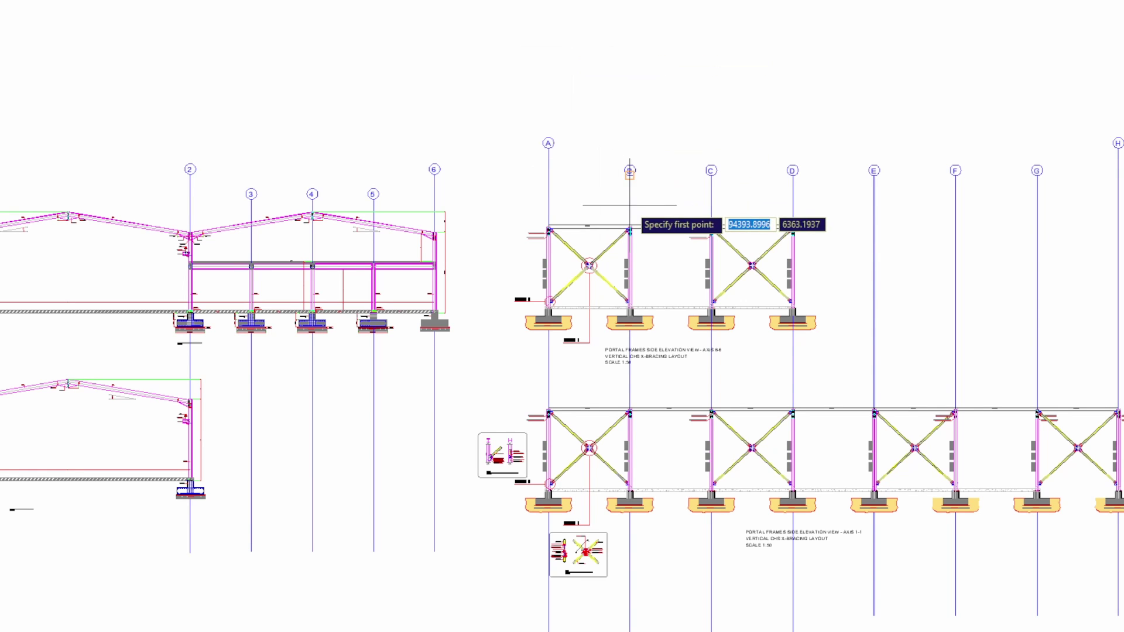
click(630, 174)
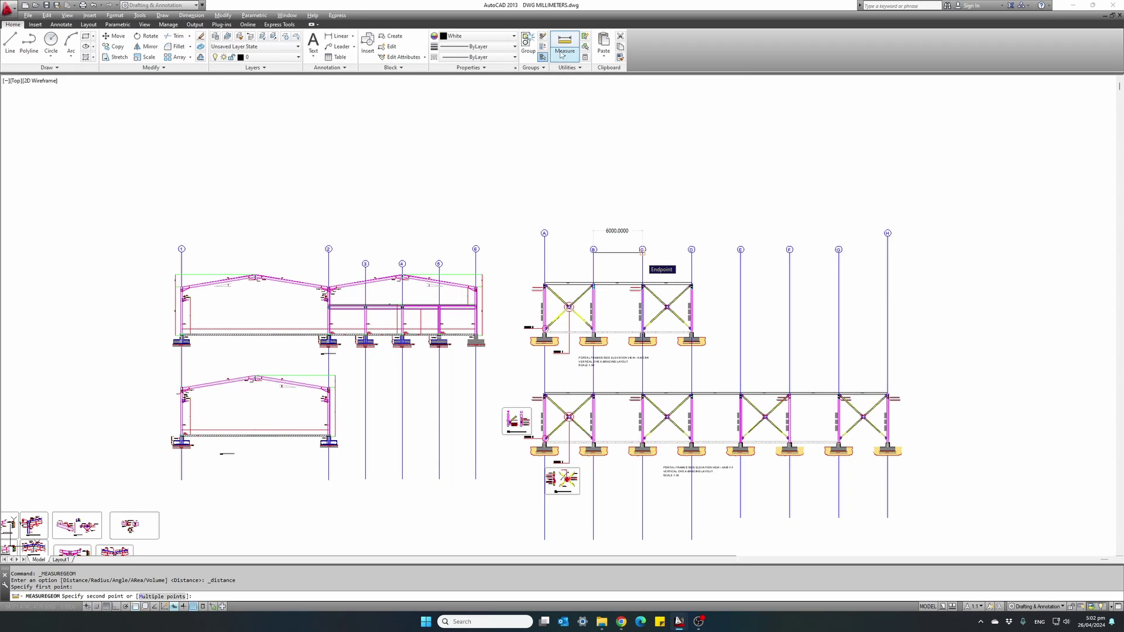
Cancel the measurement, switch to arch meters.dwg, and frame its plan and two sections.
click(564, 41)
key(ctrl+Tab)
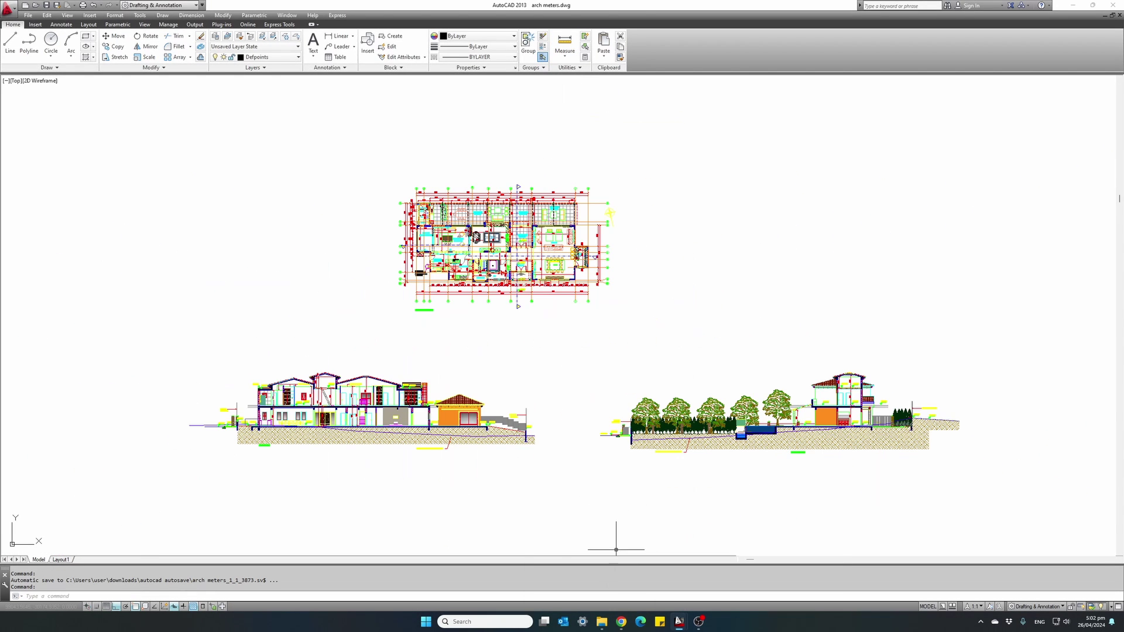
scroll(469, 199, up, 3)
scroll(470, 199, up, 2)
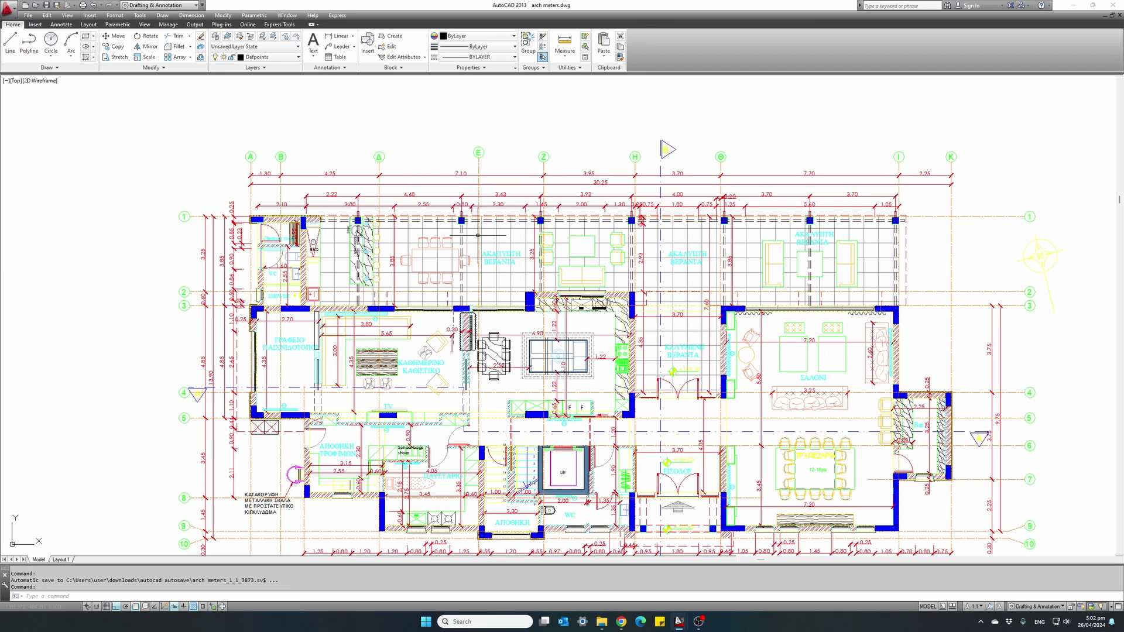
scroll(302, 174, up, 2)
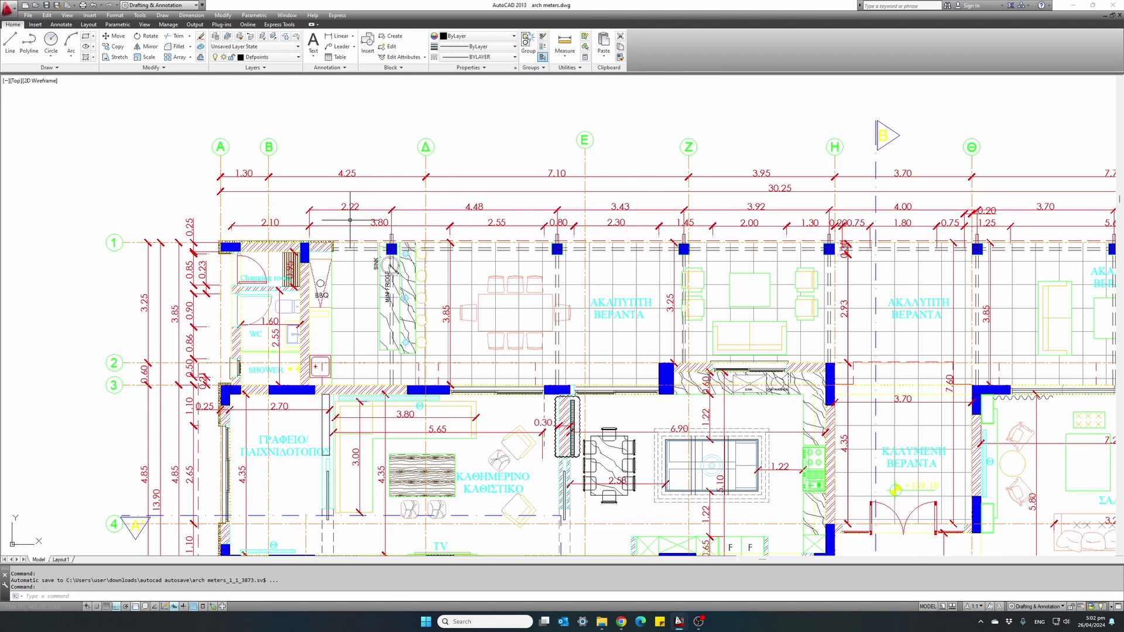
scroll(350, 220, down, 3)
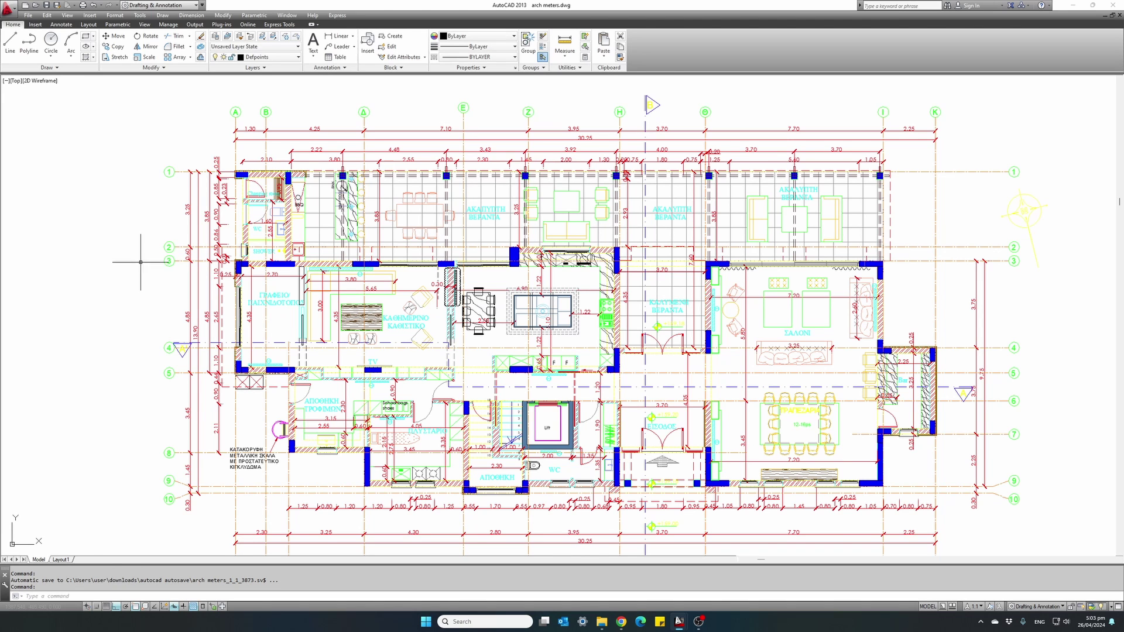
scroll(182, 255, down, 4)
scroll(392, 234, up, 2)
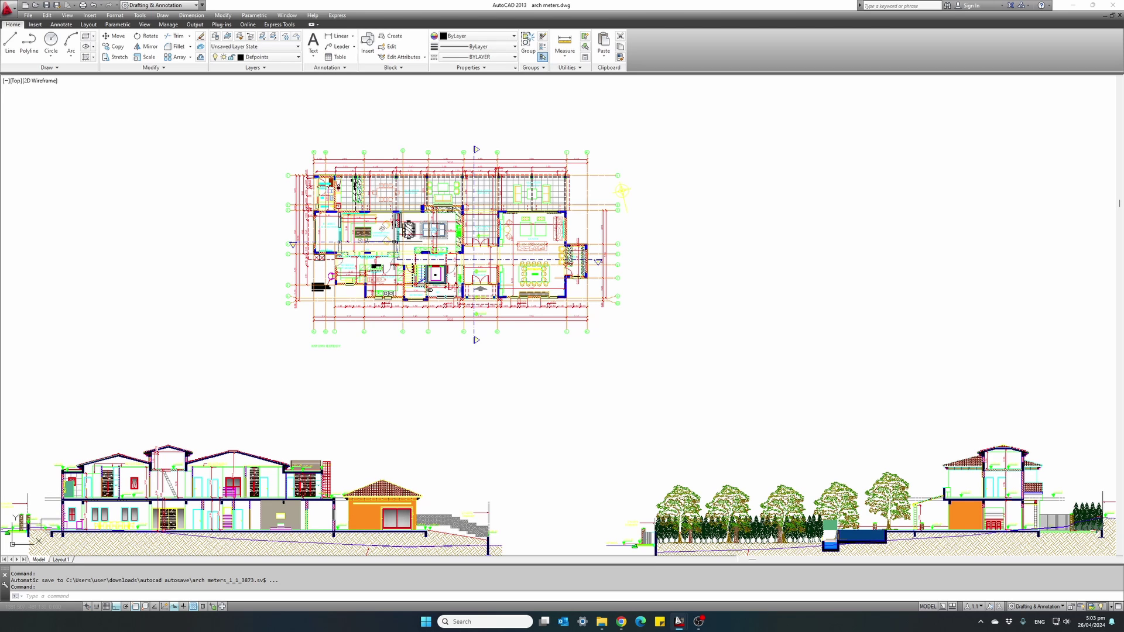
middle_drag(408, 229, 400, 202)
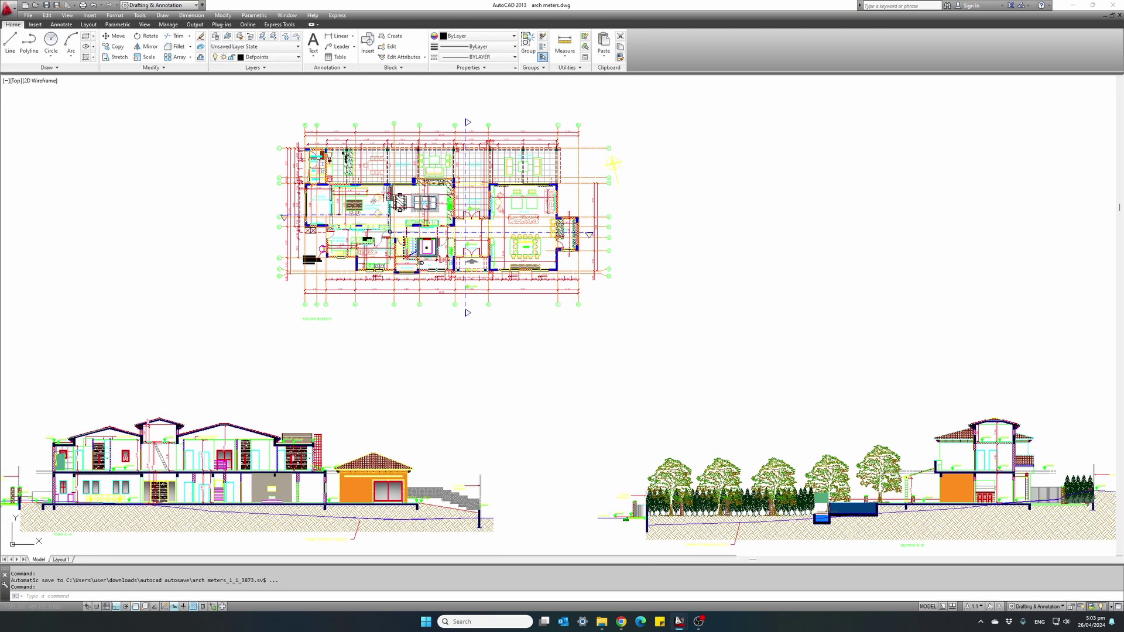
Switch to Layout1 and start modifying its page setup in the Page Setup Manager.
mouse_move(389, 232)
click(61, 560)
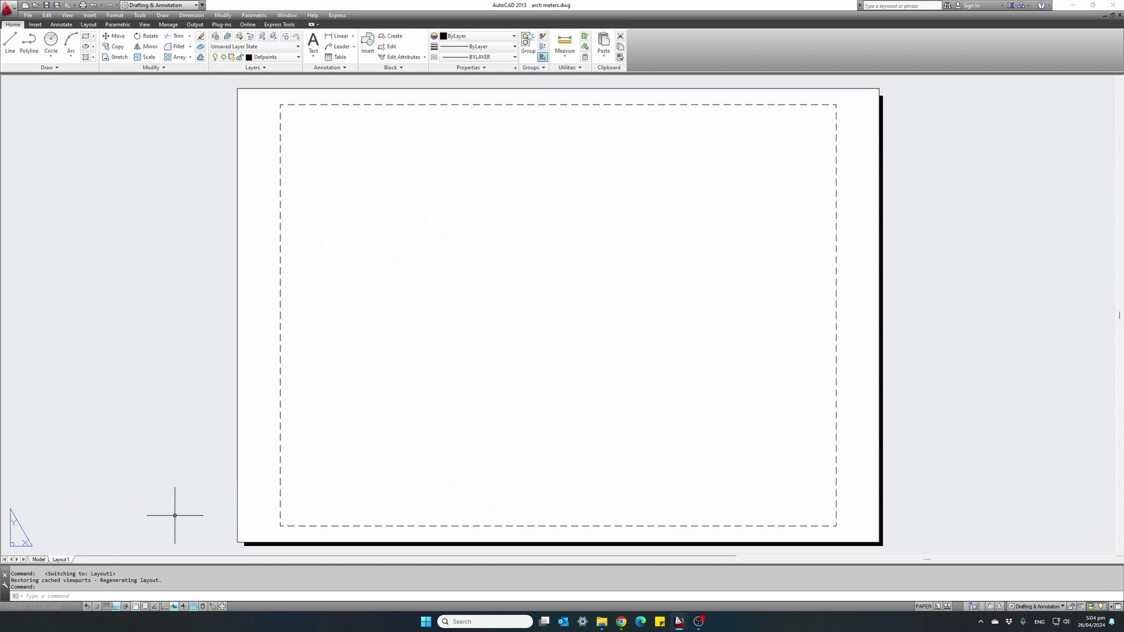
right_click(66, 562)
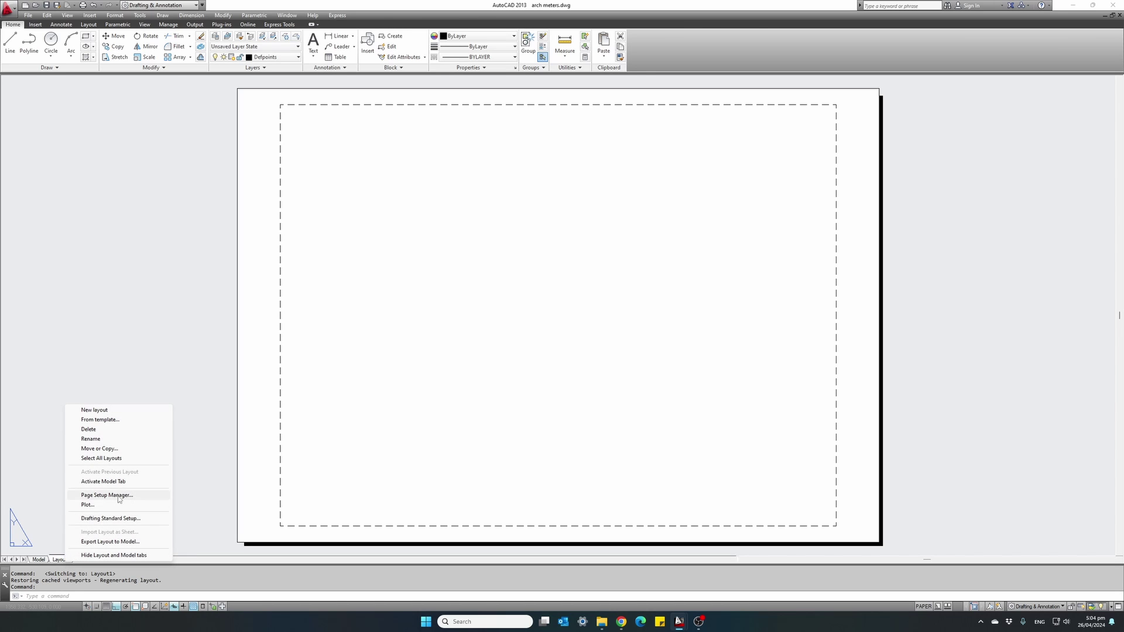
click(107, 495)
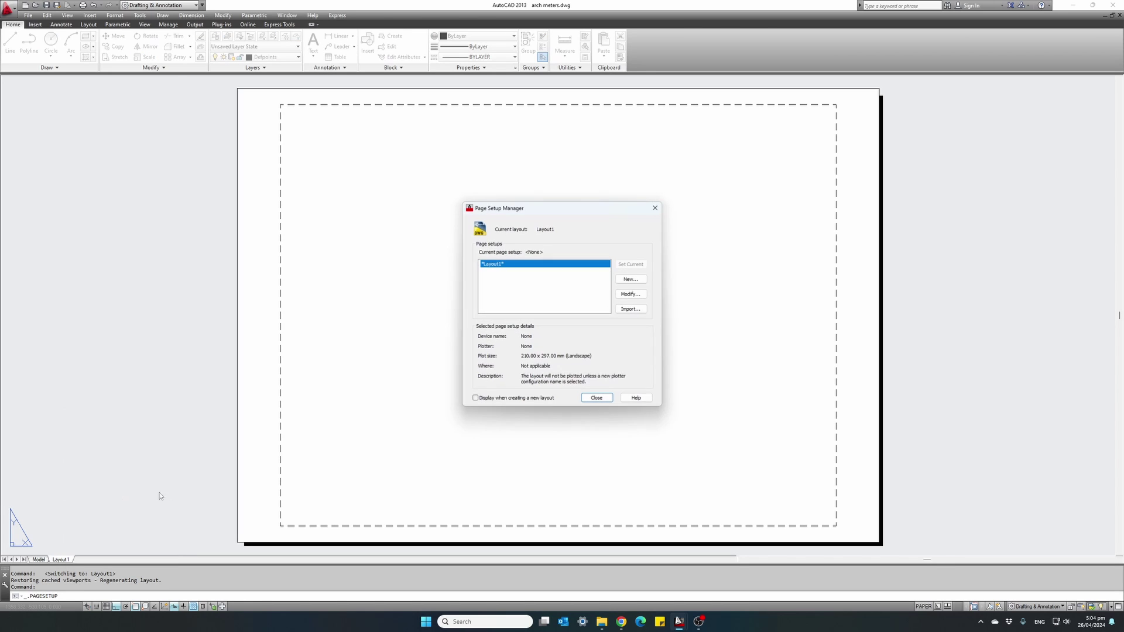
click(632, 295)
Choose the DWG To PDF.pc3 plotter with ISO 420 x 594 mm paper and confirm.
click(535, 245)
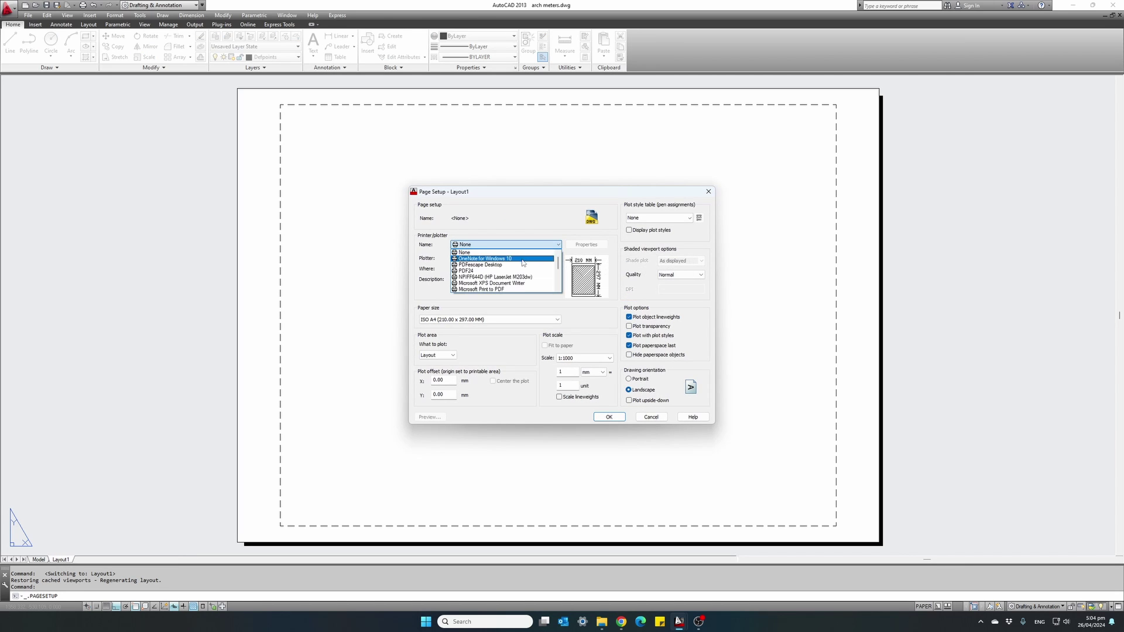
scroll(509, 278, down, 1)
click(505, 278)
click(497, 320)
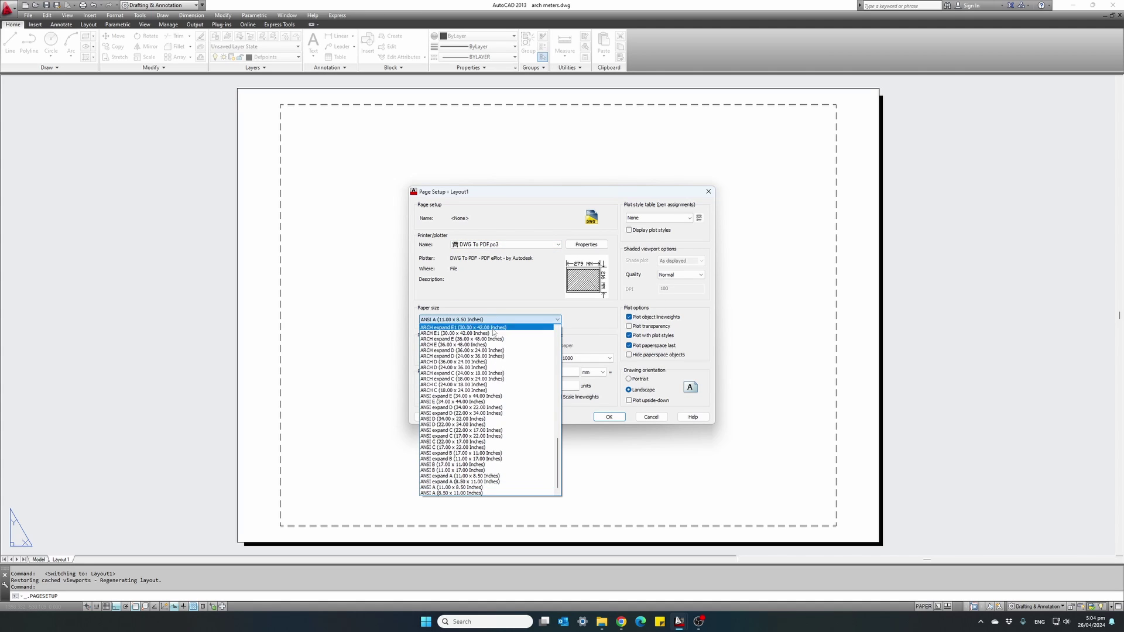
scroll(492, 359, up, 2)
scroll(491, 359, up, 3)
click(492, 350)
click(603, 417)
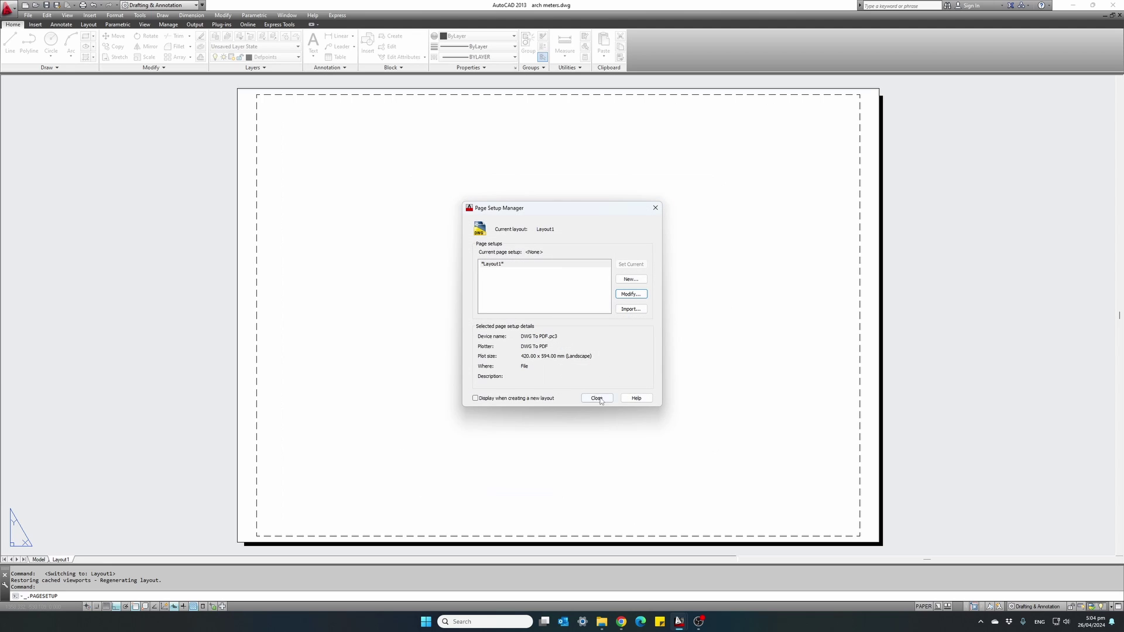
Close the Page Setup Manager and paste the copied title block onto Layout1 via Edit > Paste.
click(597, 398)
key(ctrl+v)
key(Escape)
click(49, 17)
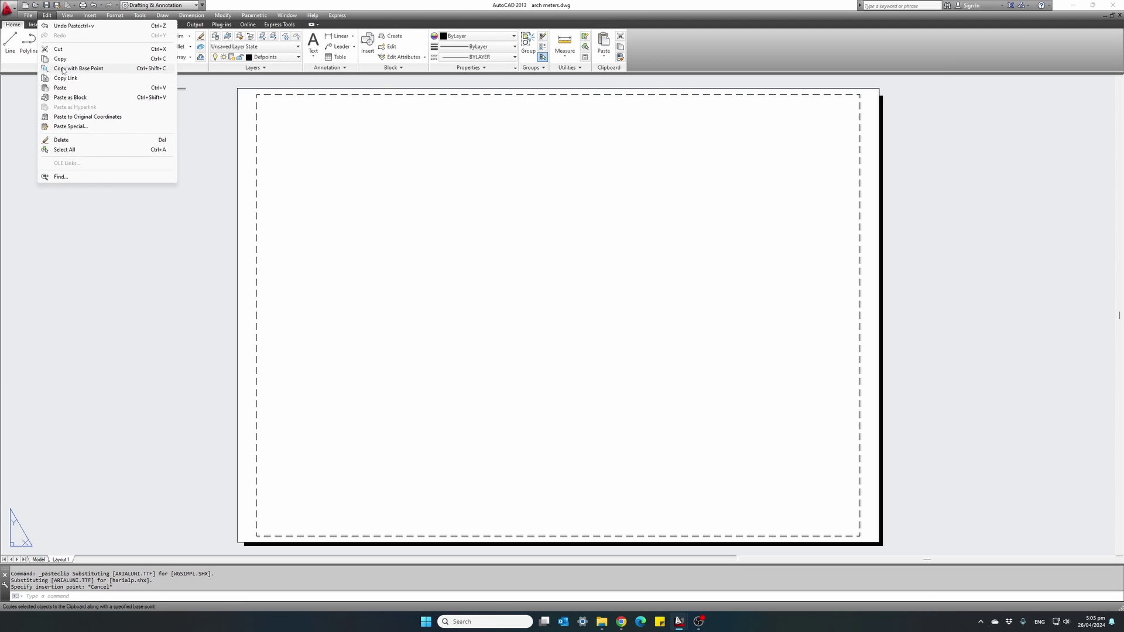
click(61, 87)
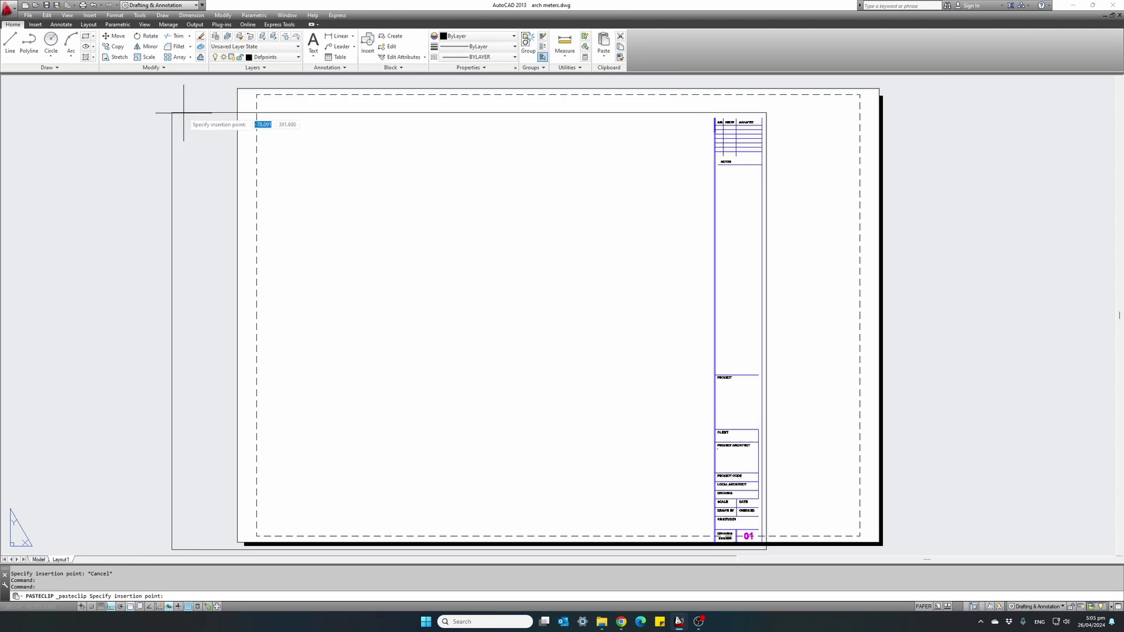
click(261, 97)
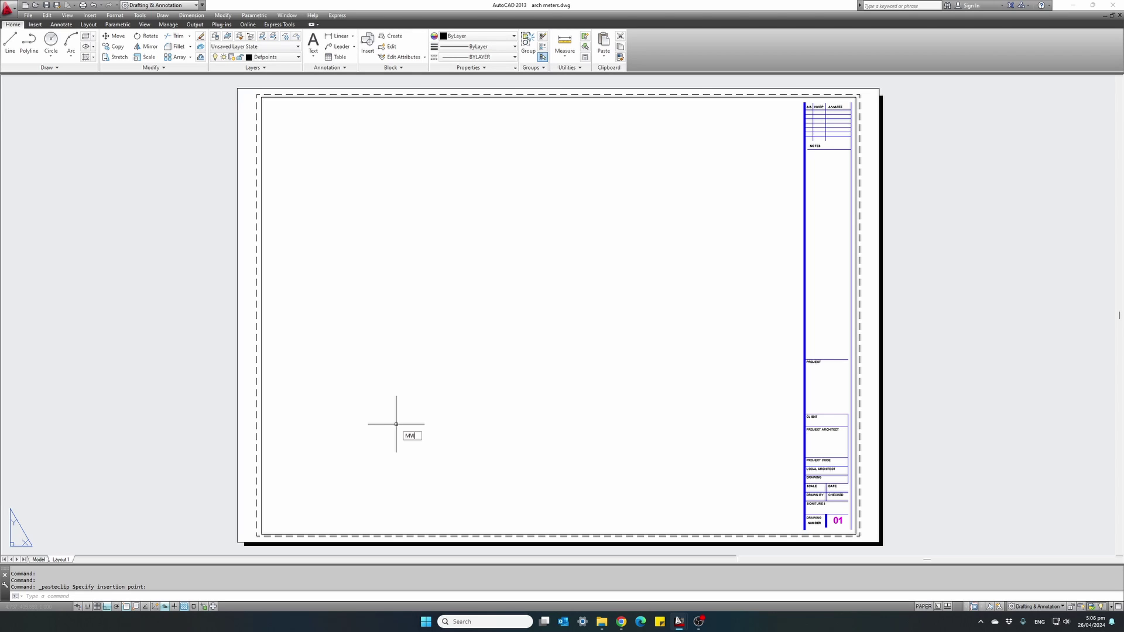
With object snap off, draw an upper and a lower viewport using MV.
key(Return)
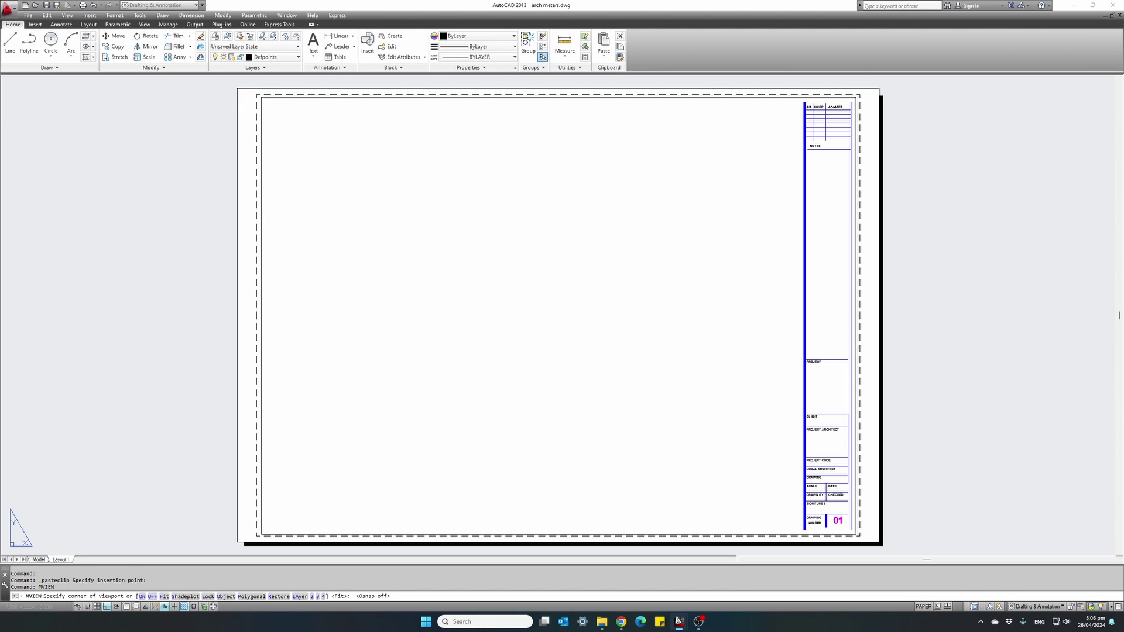
key(F3)
click(265, 101)
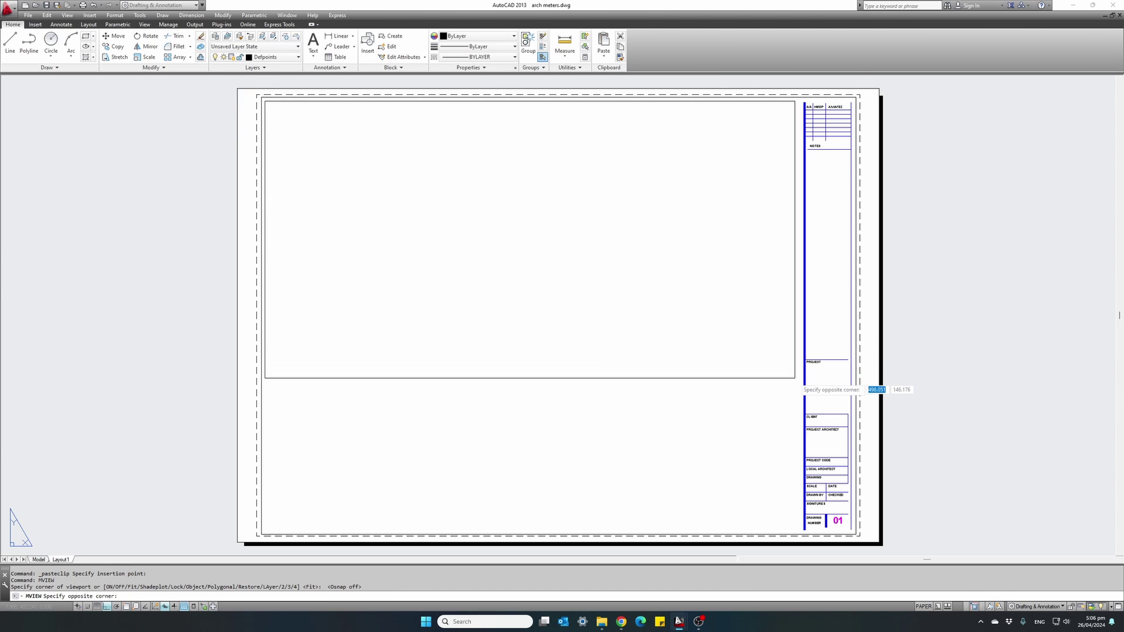
click(795, 375)
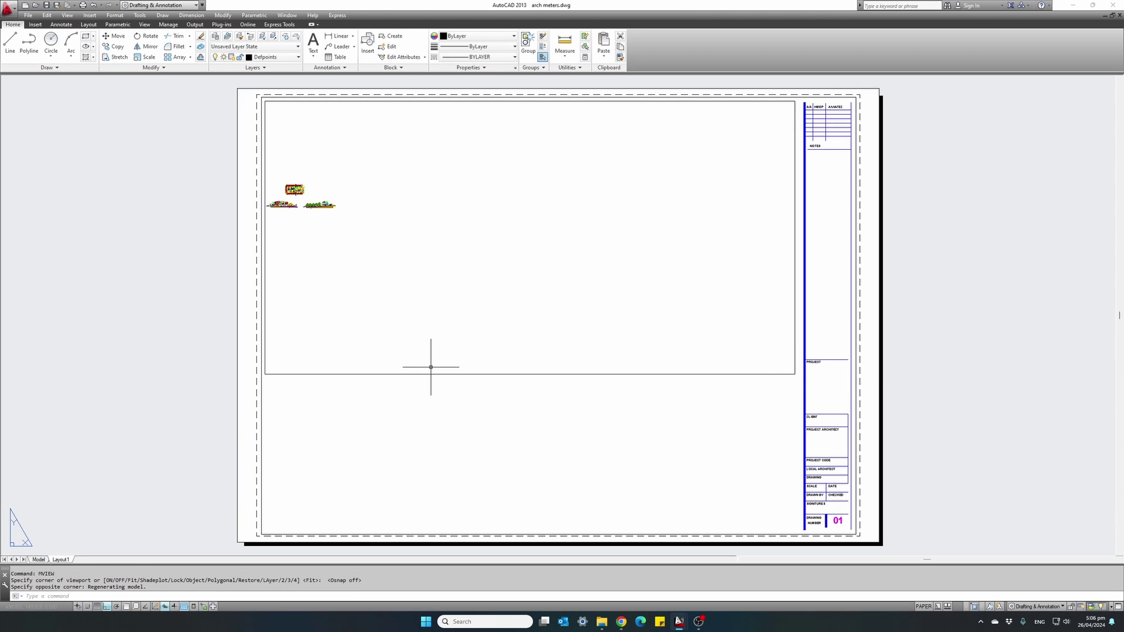
key(Return)
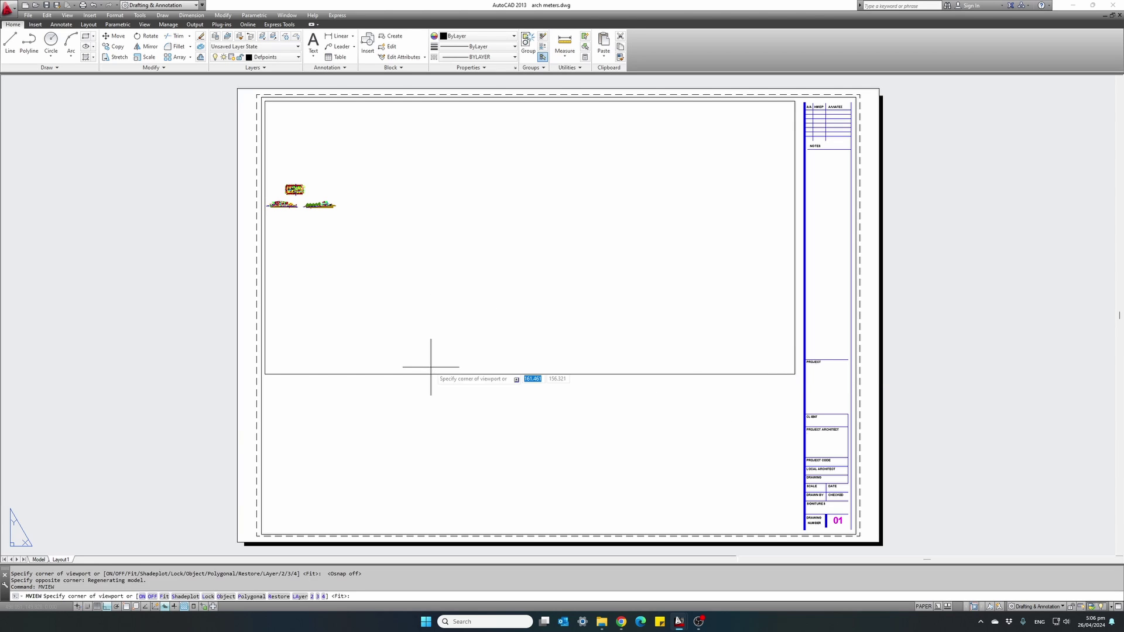
click(266, 379)
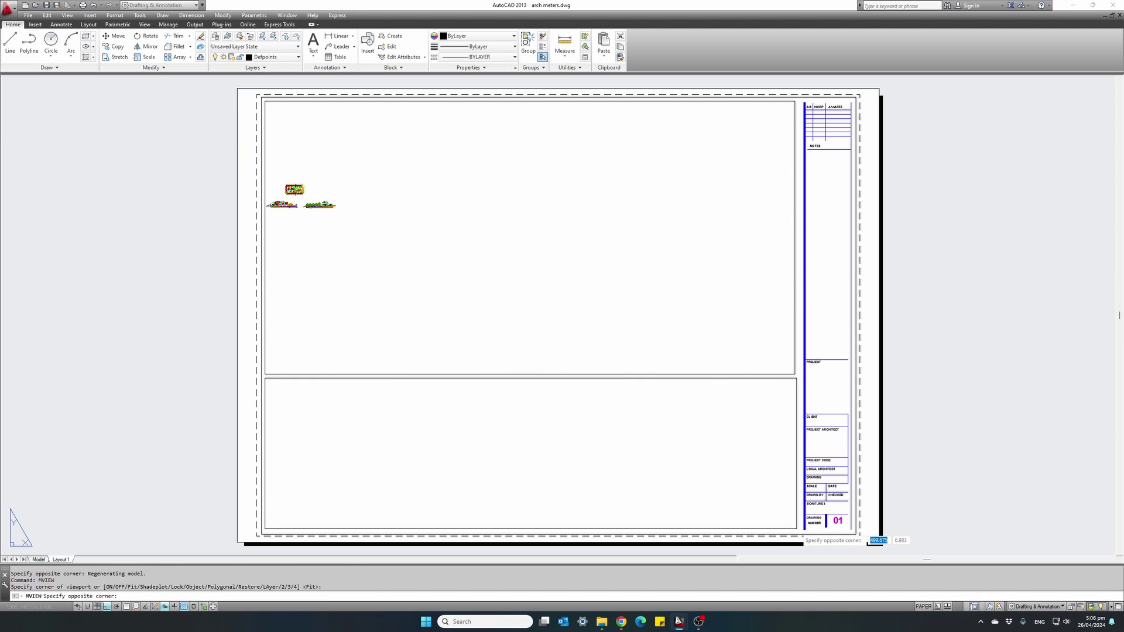
click(796, 529)
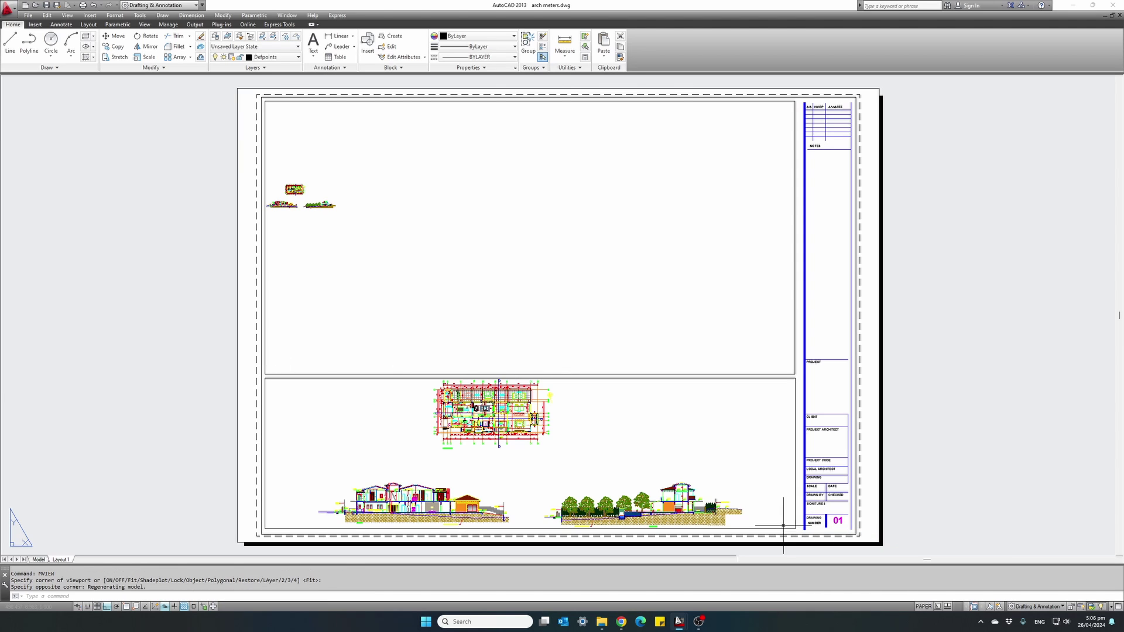
Inside the upper viewport, zoom toward the floor plan and scale it to 10XP (1:100).
double_click(361, 317)
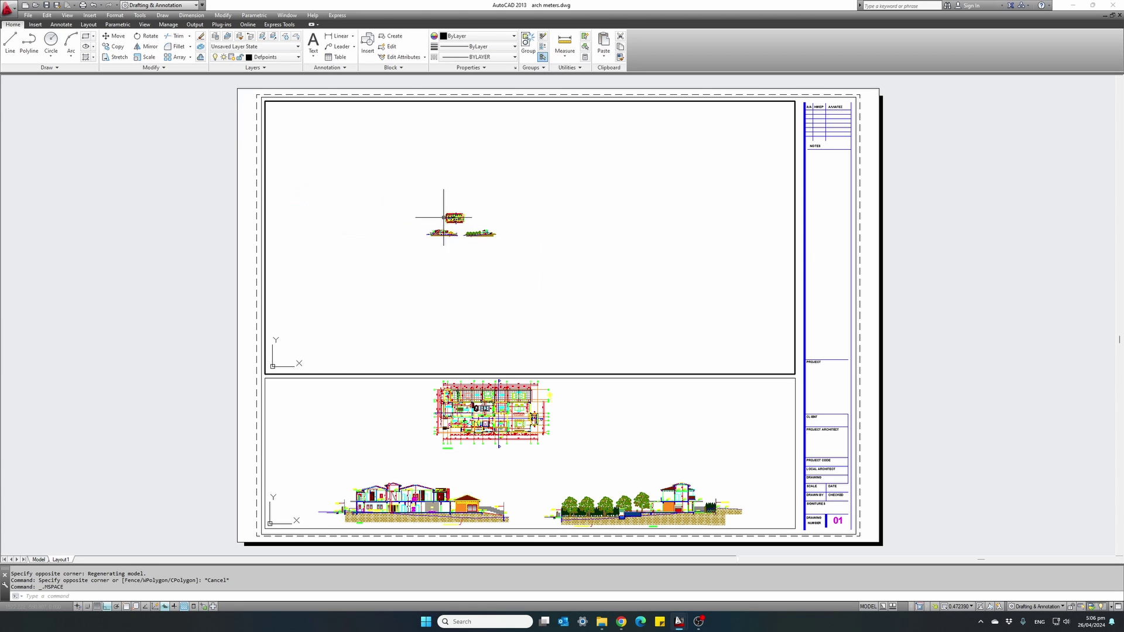
scroll(450, 214, up, 6)
scroll(450, 214, up, 2)
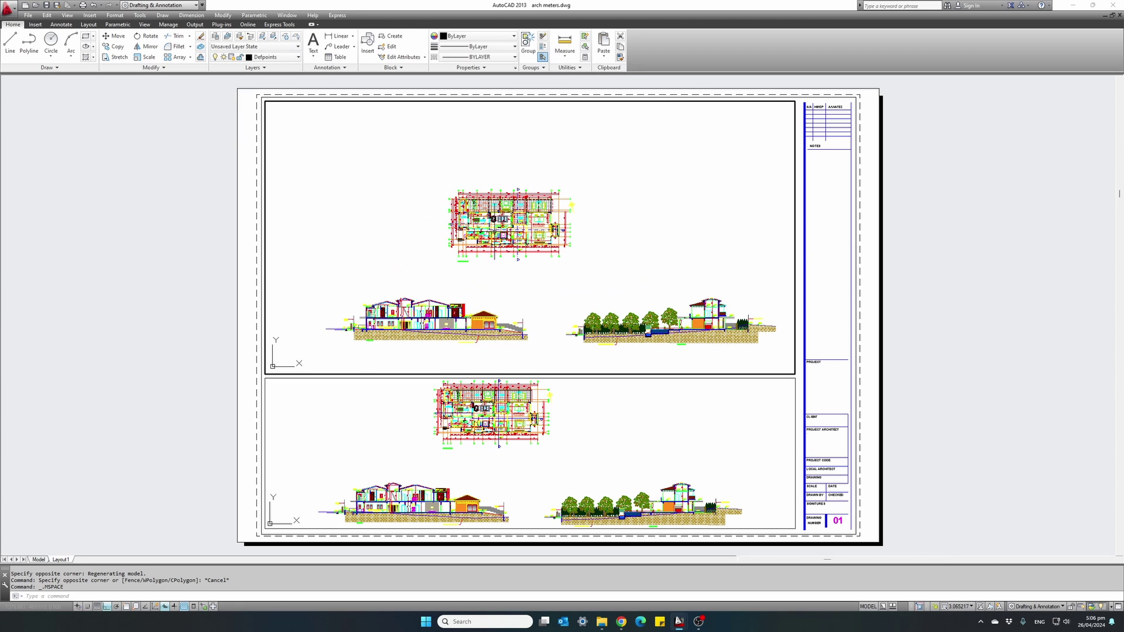
scroll(496, 231, up, 2)
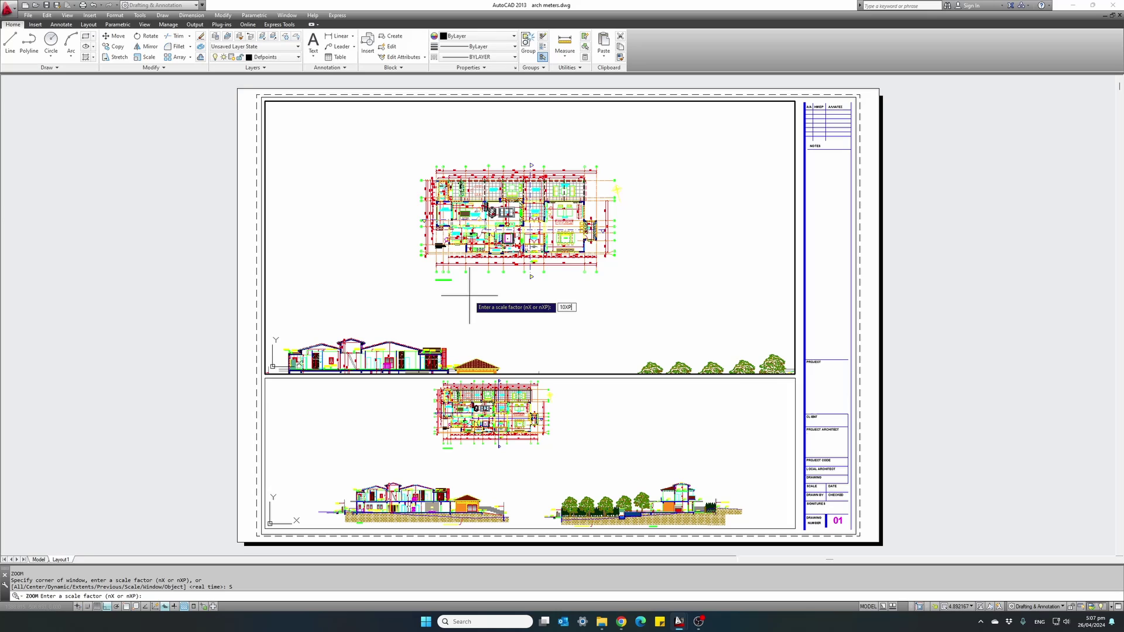
key(Return)
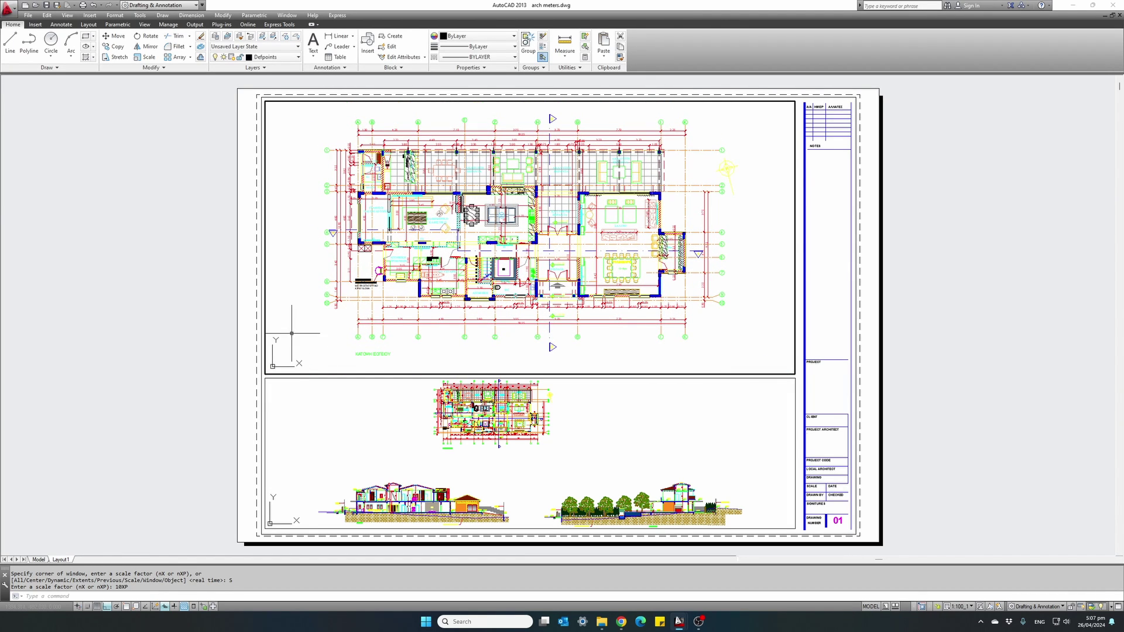
Return to paper space, then activate the lower viewport.
double_click(174, 366)
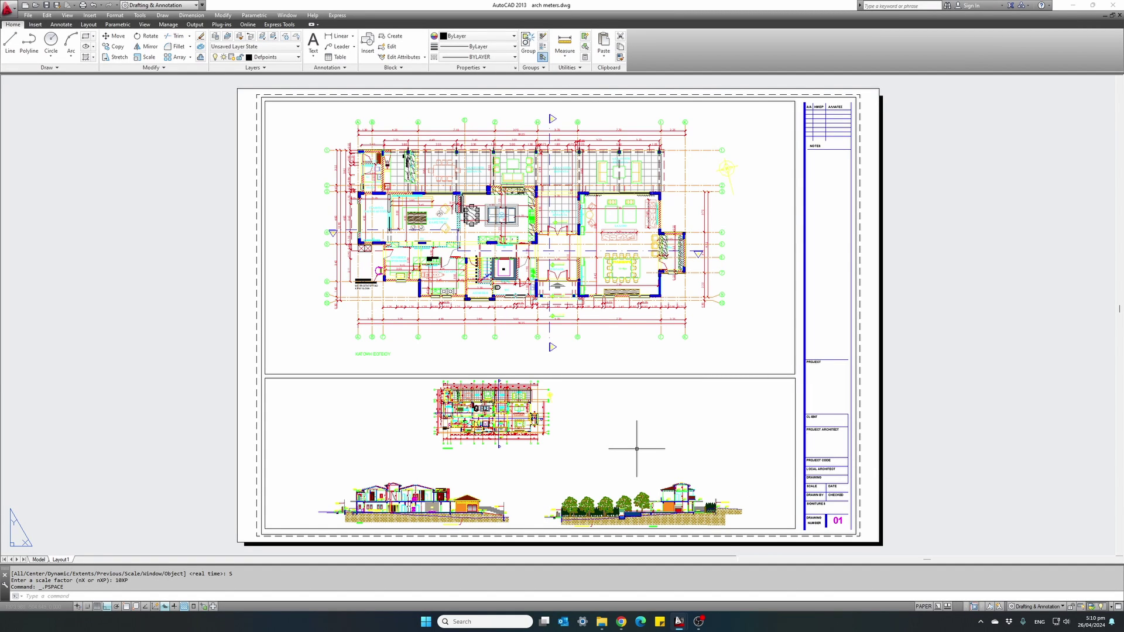
double_click(609, 431)
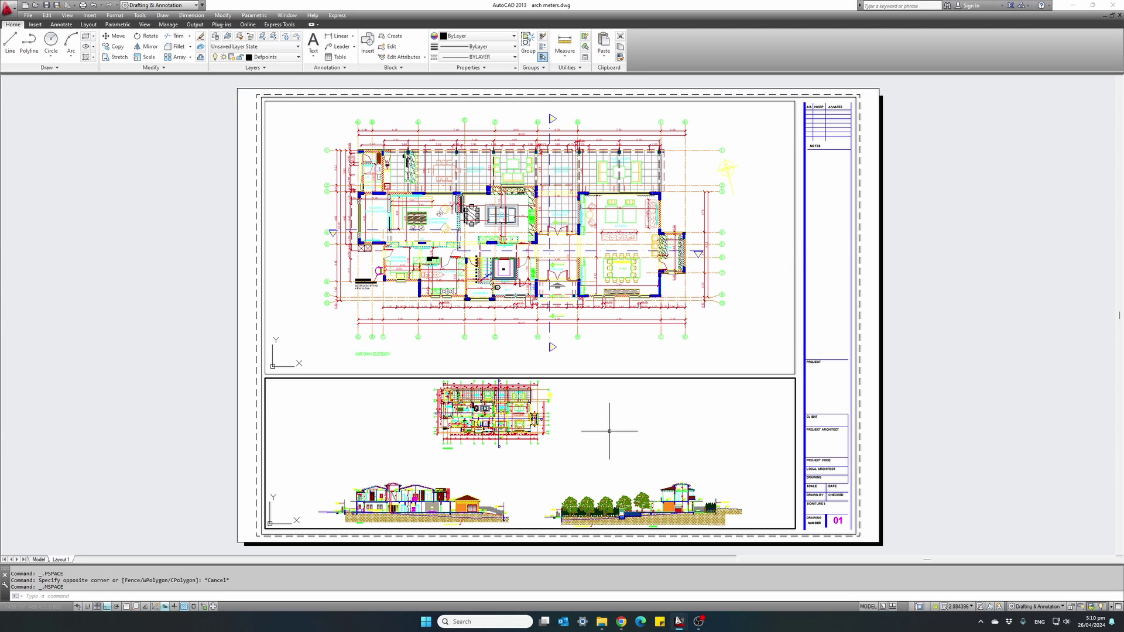
Zoom the lower viewport to 10XP, centre the tree-lined house section, then return to paper space.
text(Z)
key(Return)
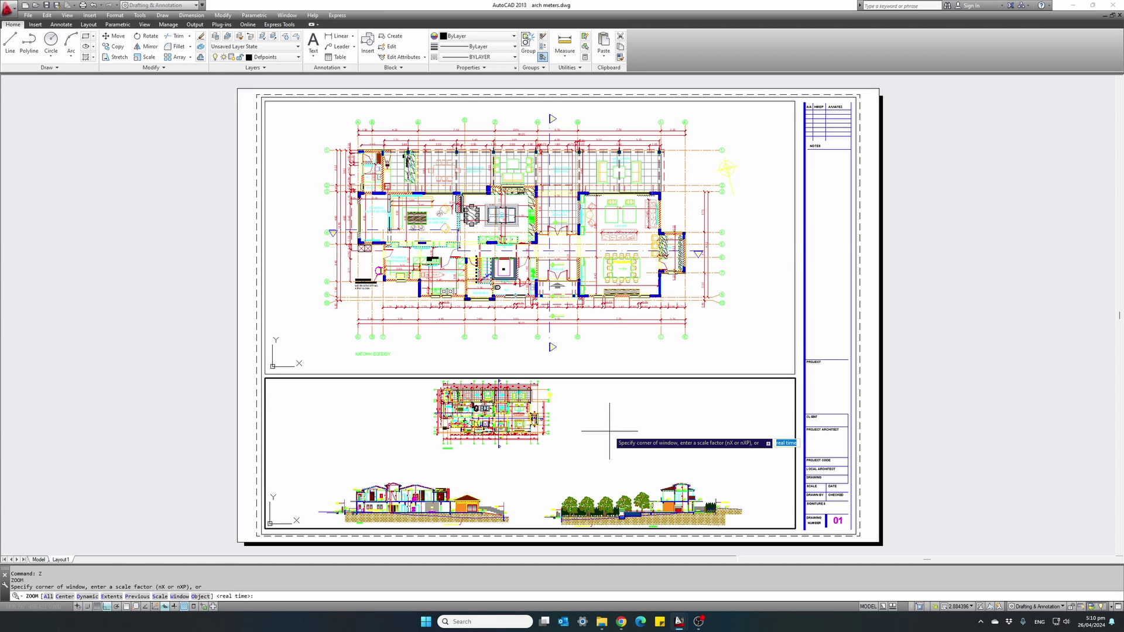
text(S)
key(Return)
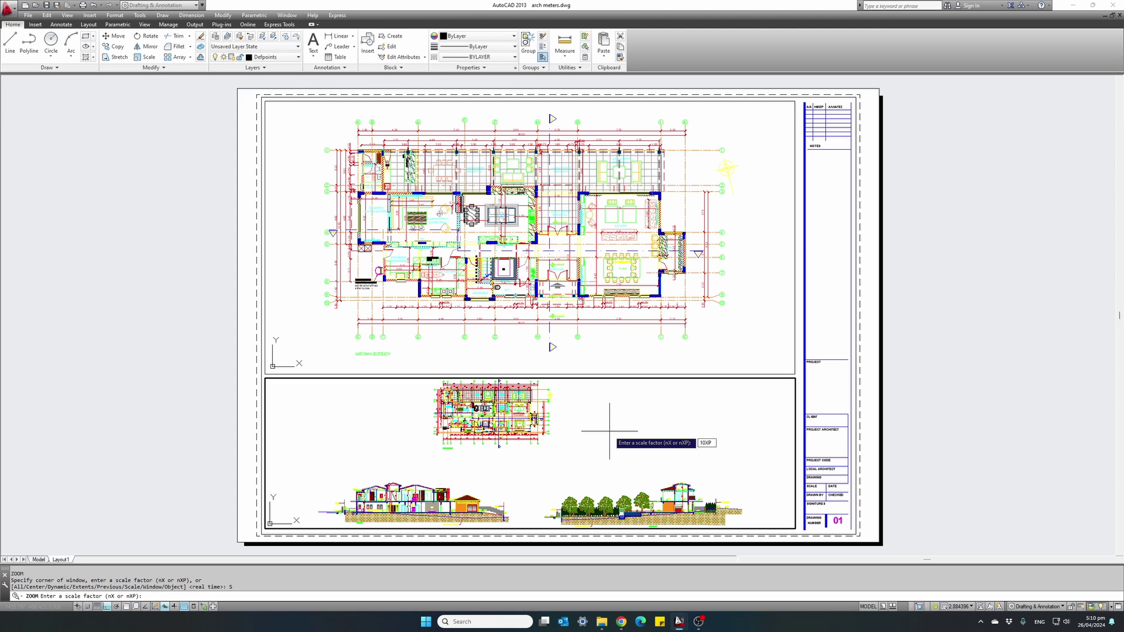
key(Return)
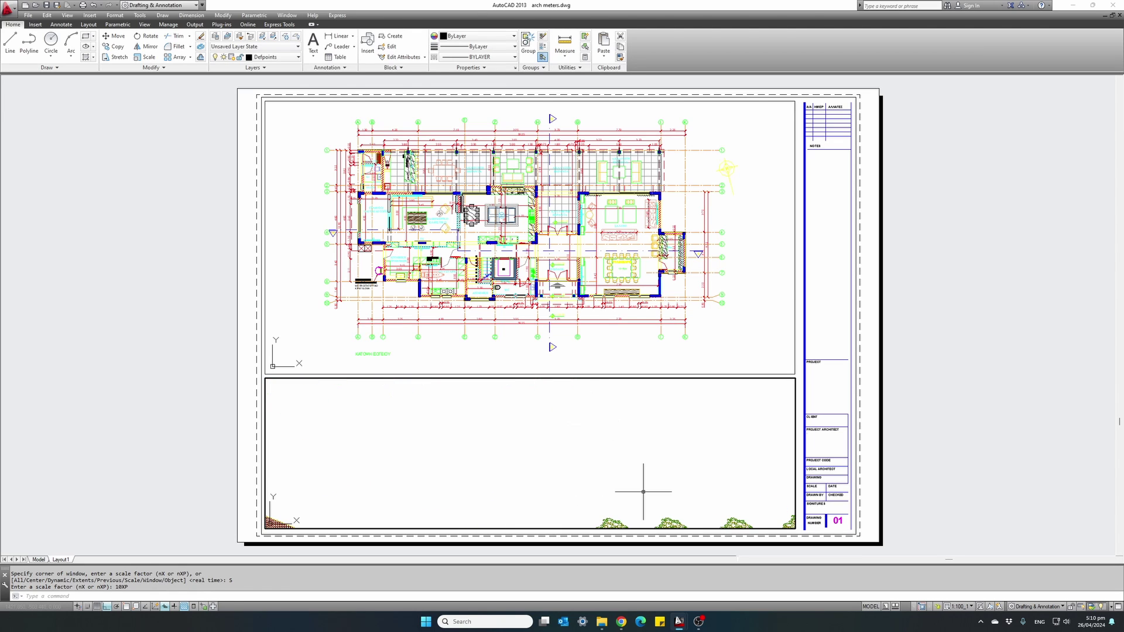
middle_drag(639, 487, 570, 410)
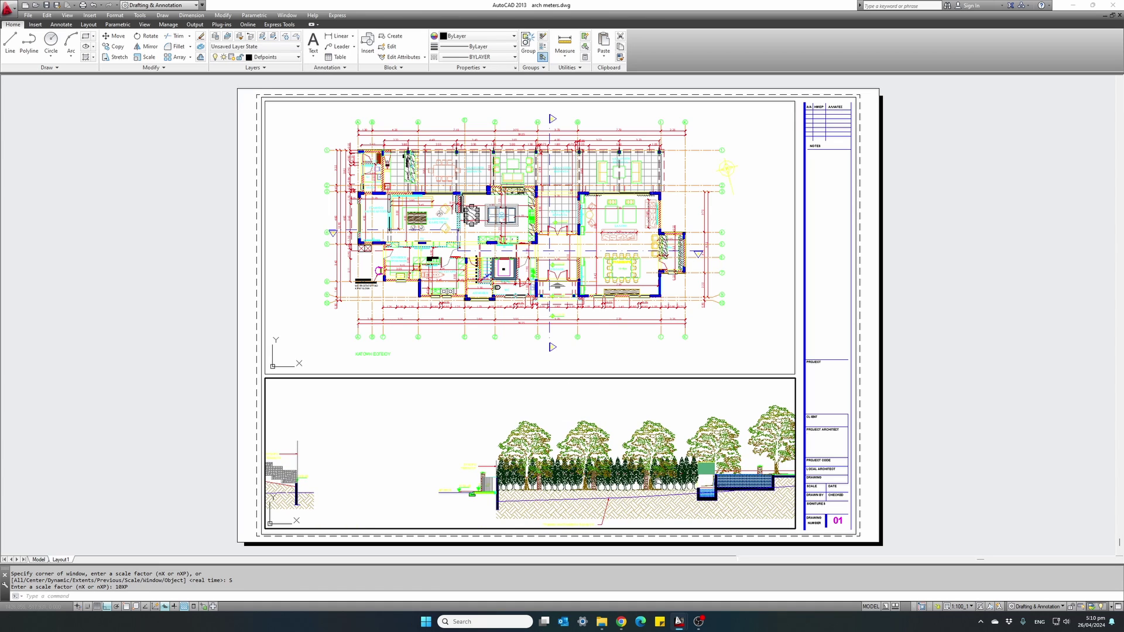
mouse_move(650, 480)
middle_down()
mouse_move(550, 451)
mouse_move(492, 483)
mouse_move(501, 488)
middle_up()
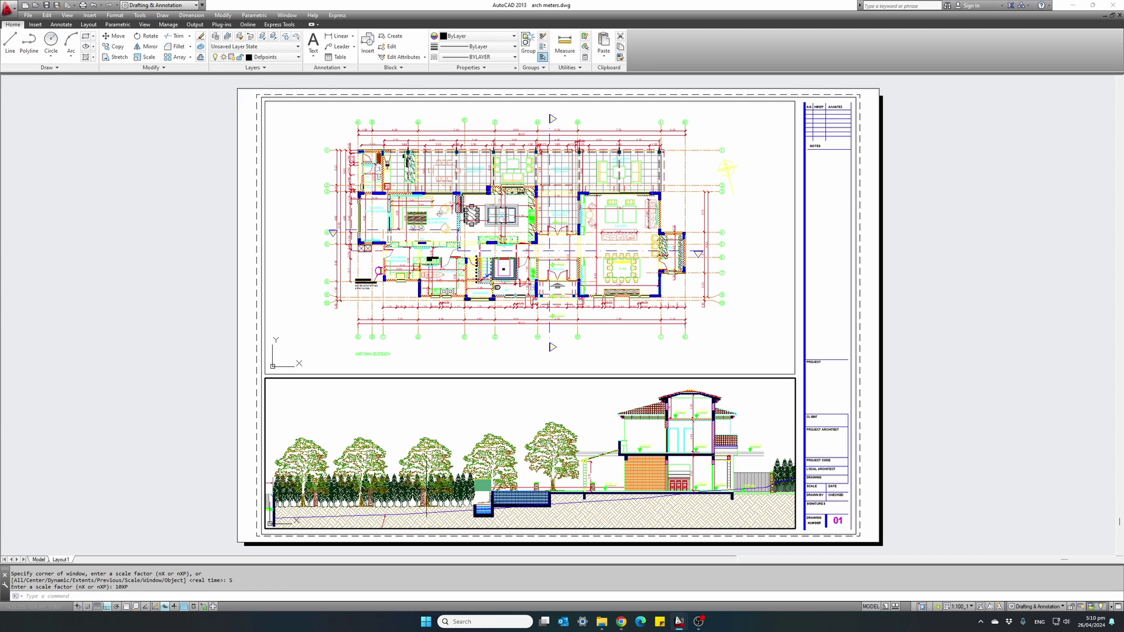
double_click(200, 459)
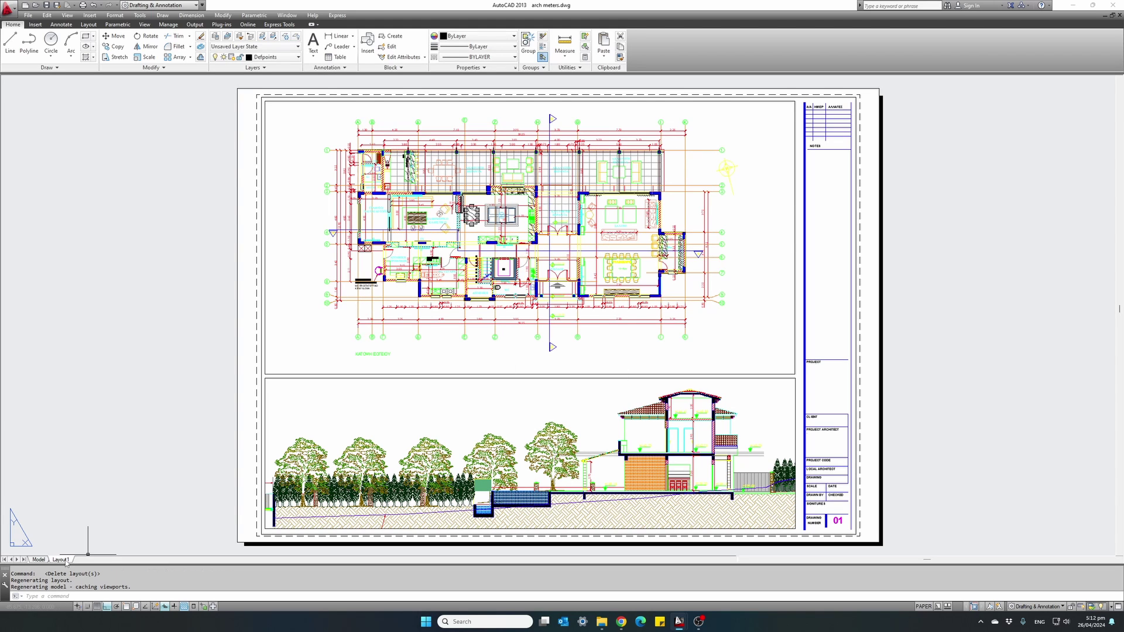
Copy Layout1 to the end of the layout list as Layout1 (2).
right_click(62, 560)
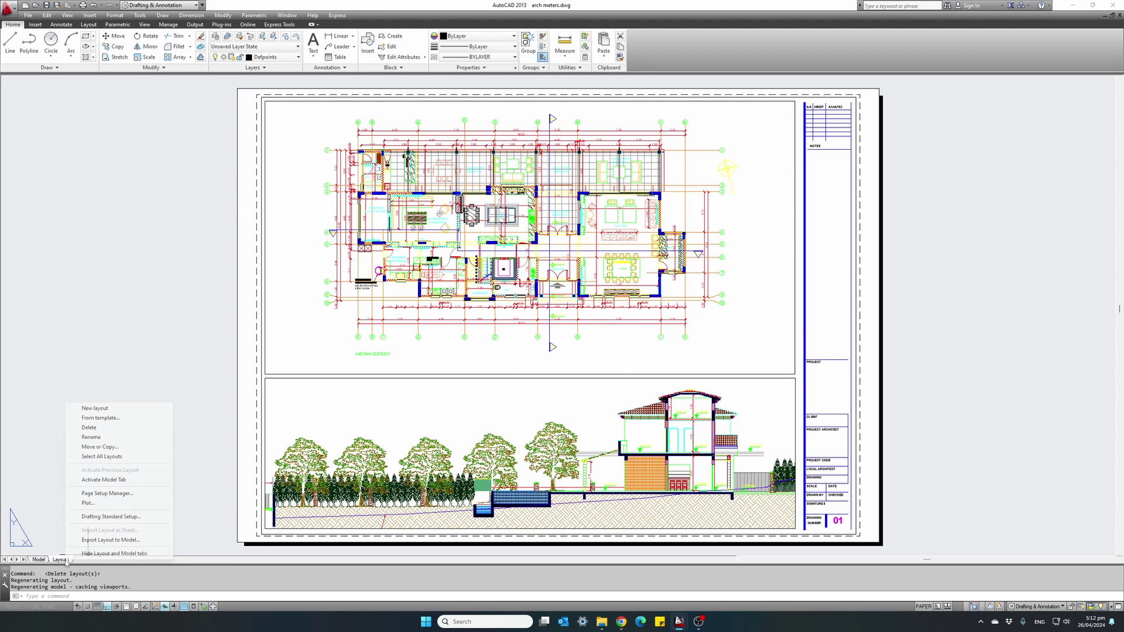
click(99, 446)
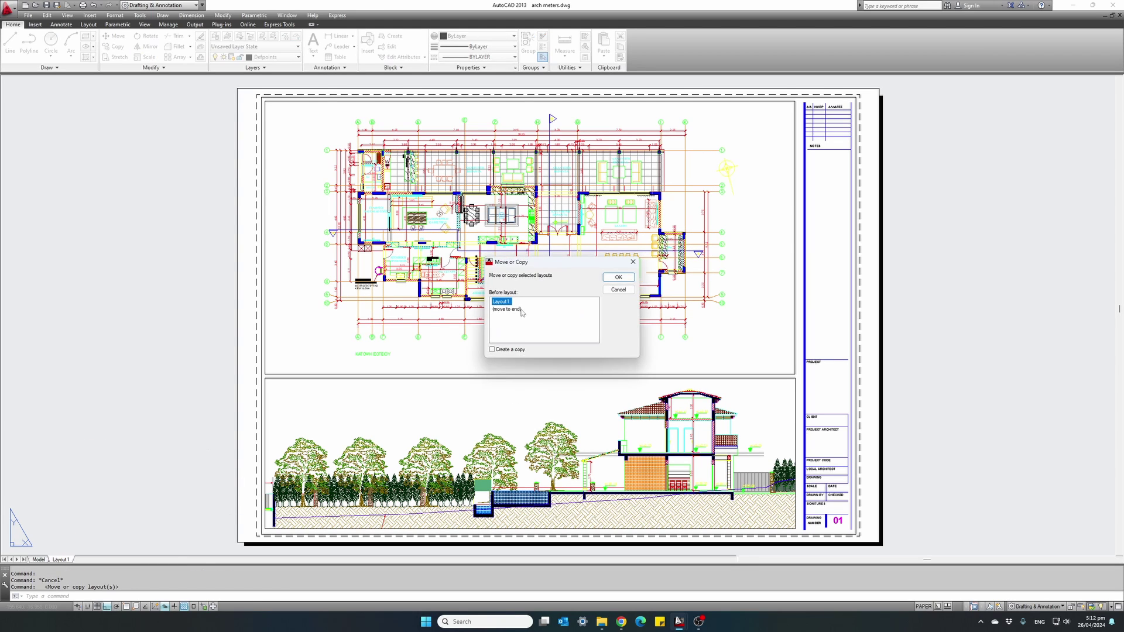
click(519, 309)
click(507, 351)
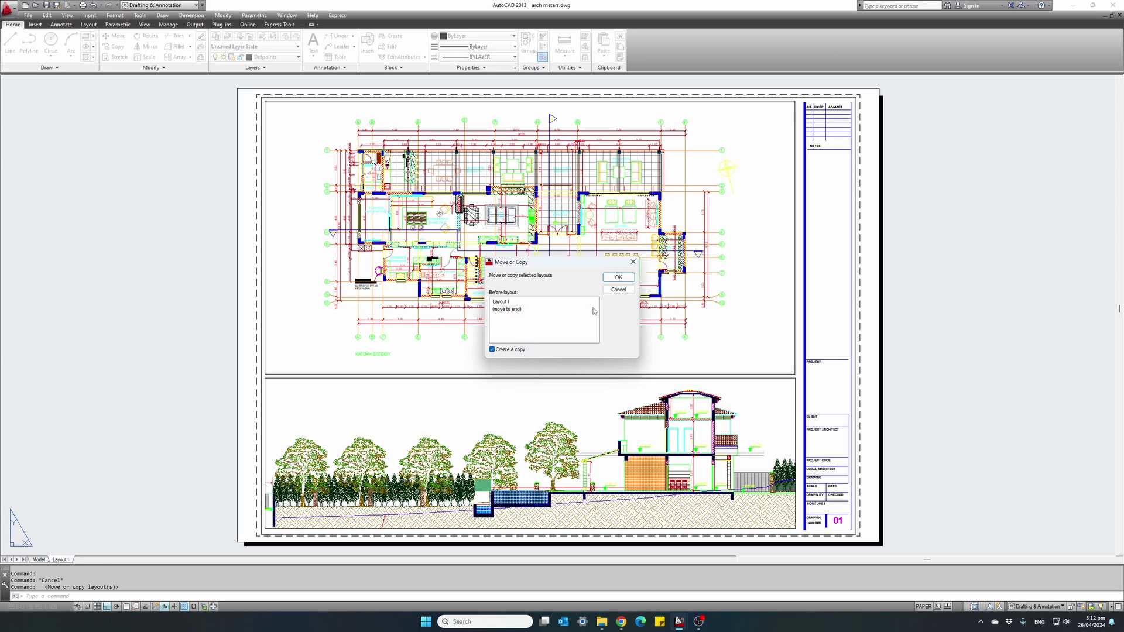
click(618, 277)
In Layout1 (2), delete the upper viewport and stretch the lower one up to the sheet top.
click(90, 560)
click(272, 374)
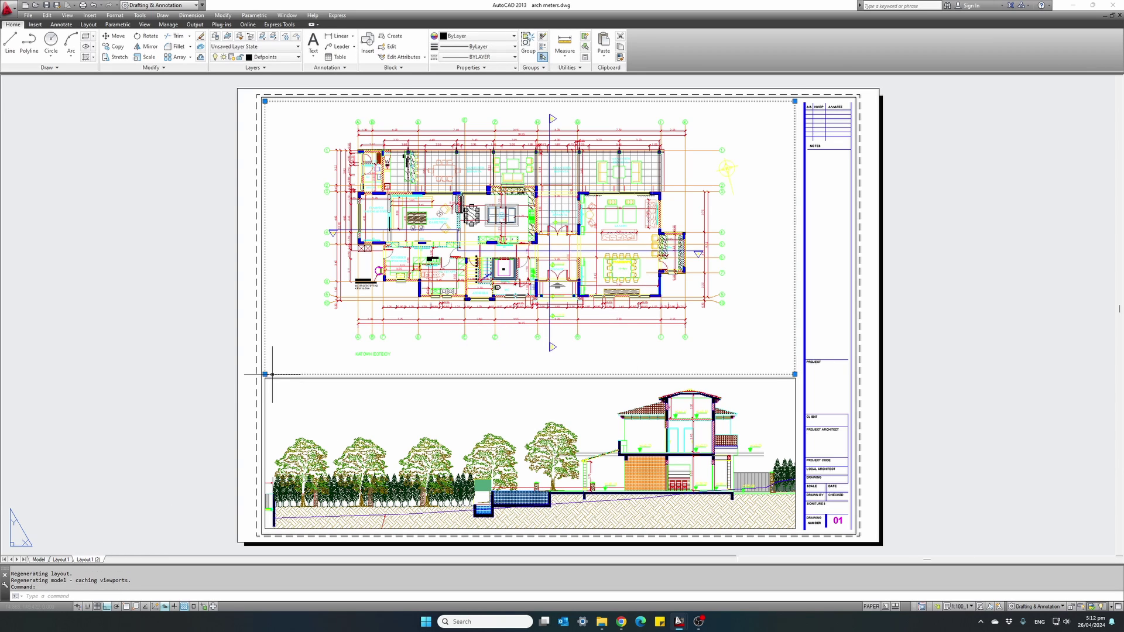
key(Delete)
click(270, 378)
click(266, 379)
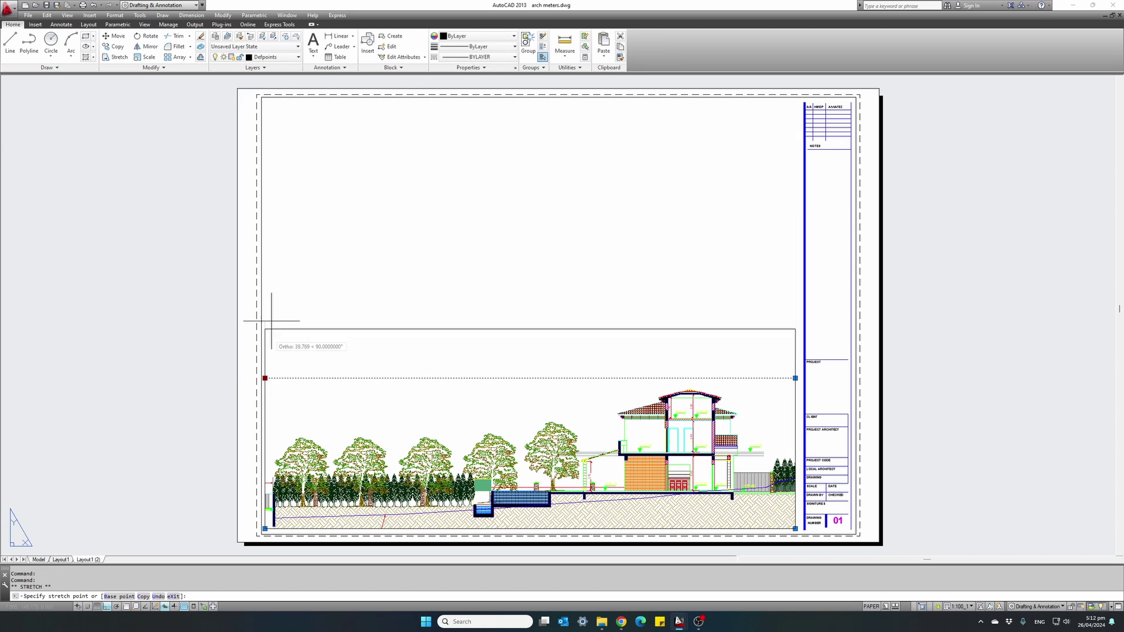
click(271, 109)
click(173, 256)
key(Escape)
key(Escape)
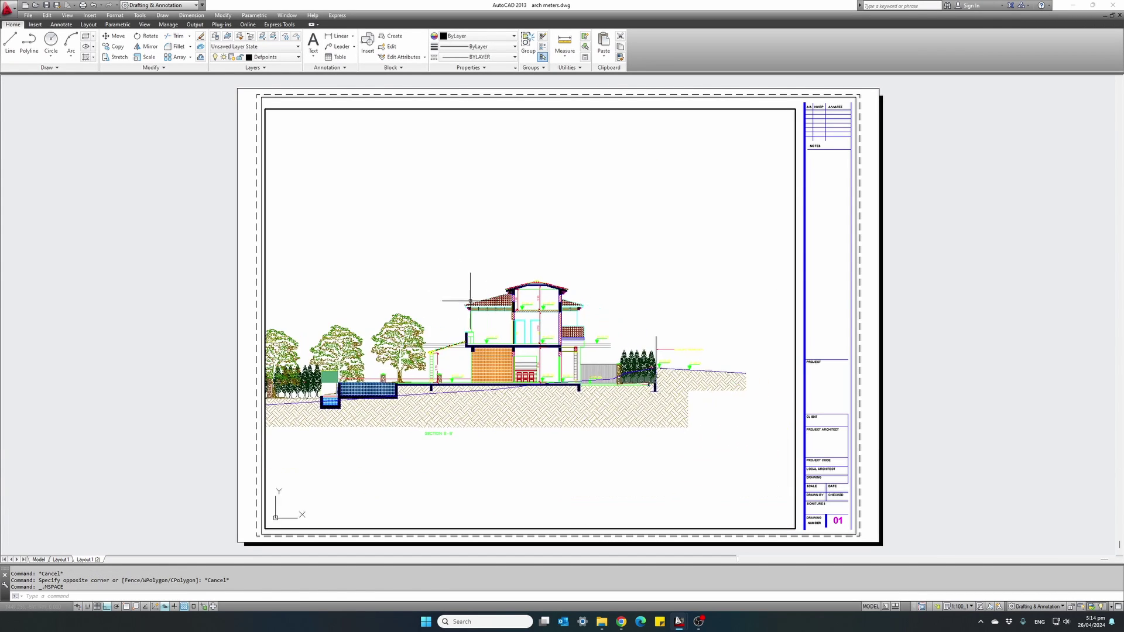
Zoom the Layout1 (2) viewport to 20XP, then rescale it to 40XP for 1:25.
text(z)
key(Return)
text(s)
key(Return)
text(20XP)
key(Return)
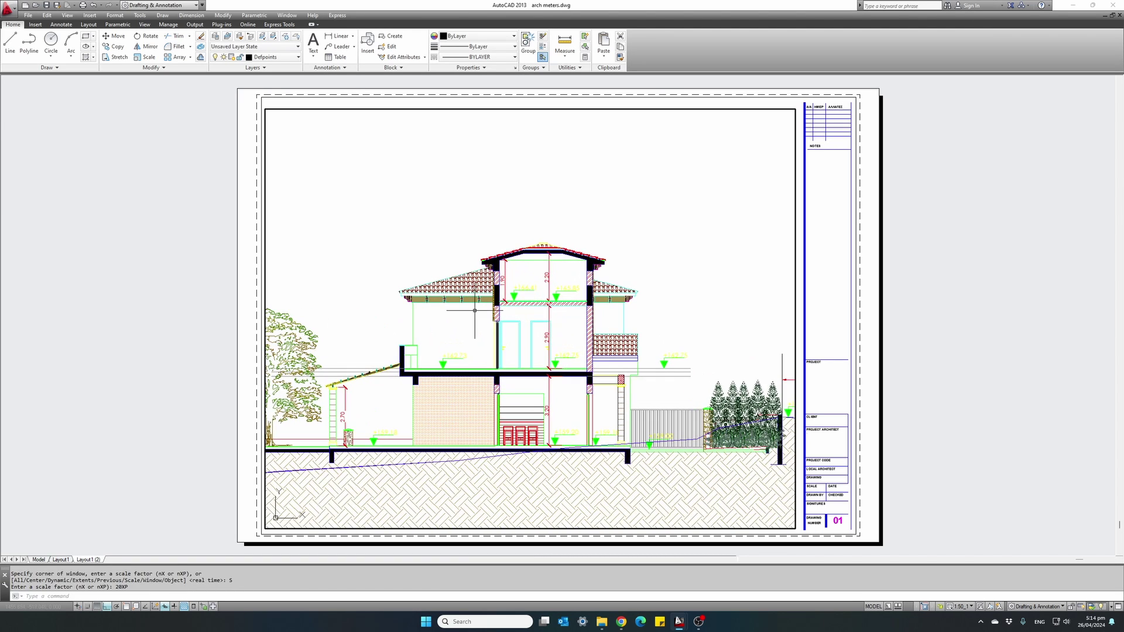
double_click(166, 350)
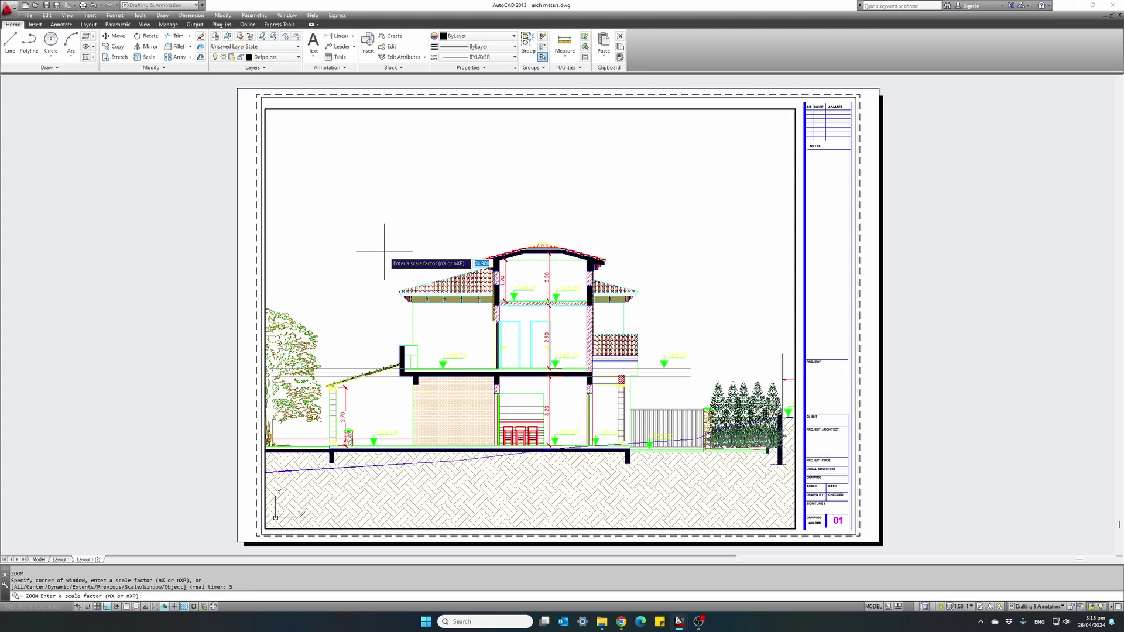
text(40XP)
key(Return)
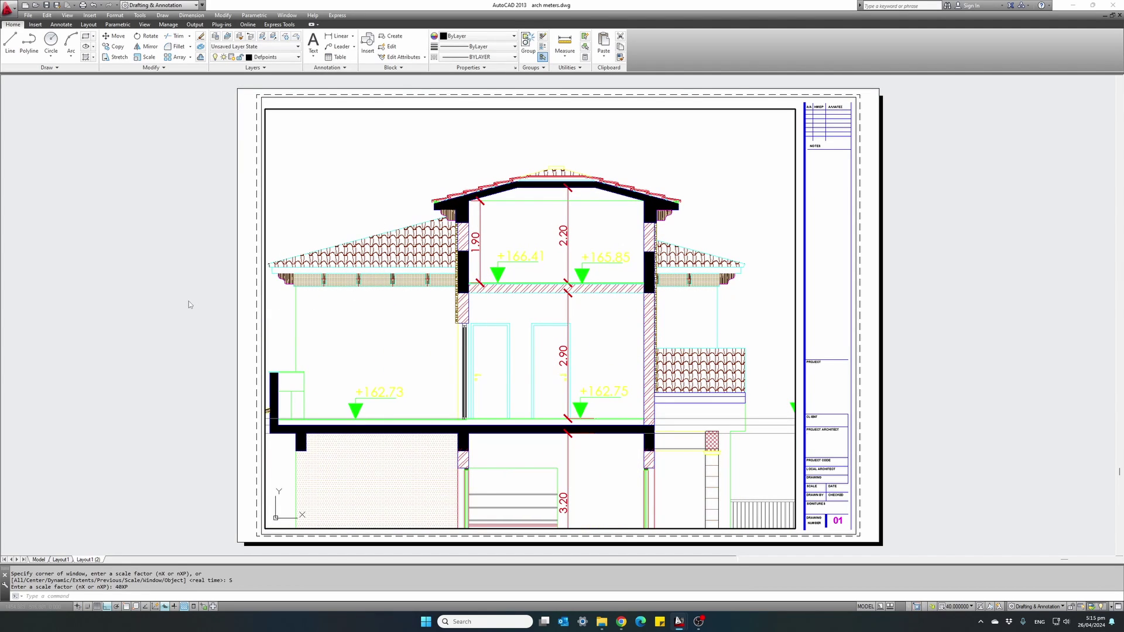
double_click(188, 301)
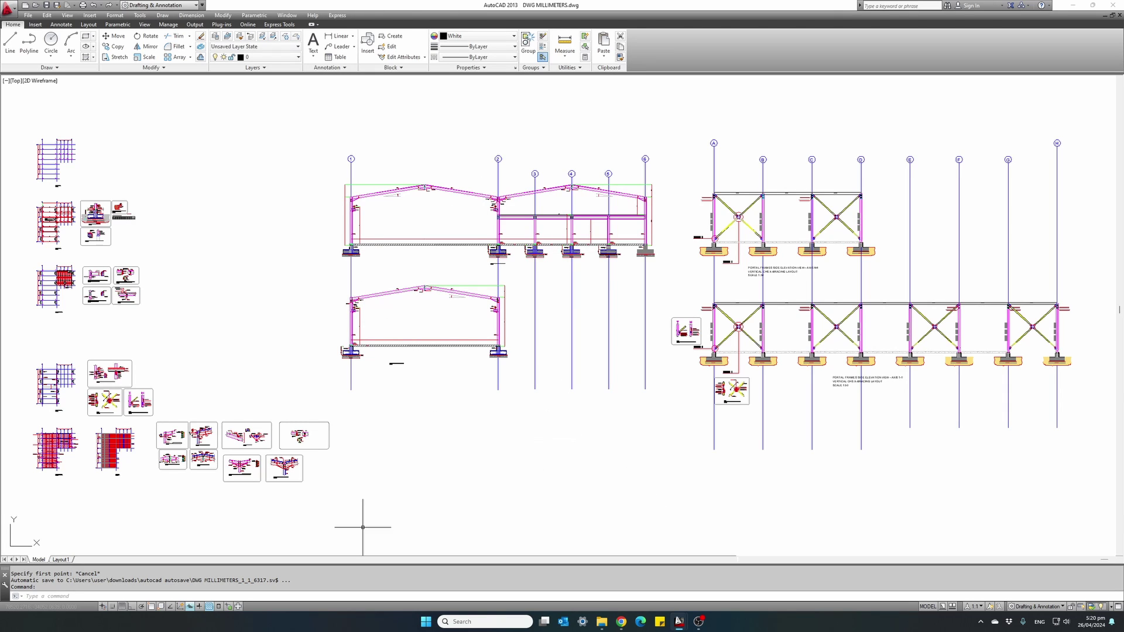
Set Layout1's page setup to the DWG To PDF plotter with ISO A3 (297 x 420 mm) paper.
click(61, 560)
right_click(62, 560)
click(118, 495)
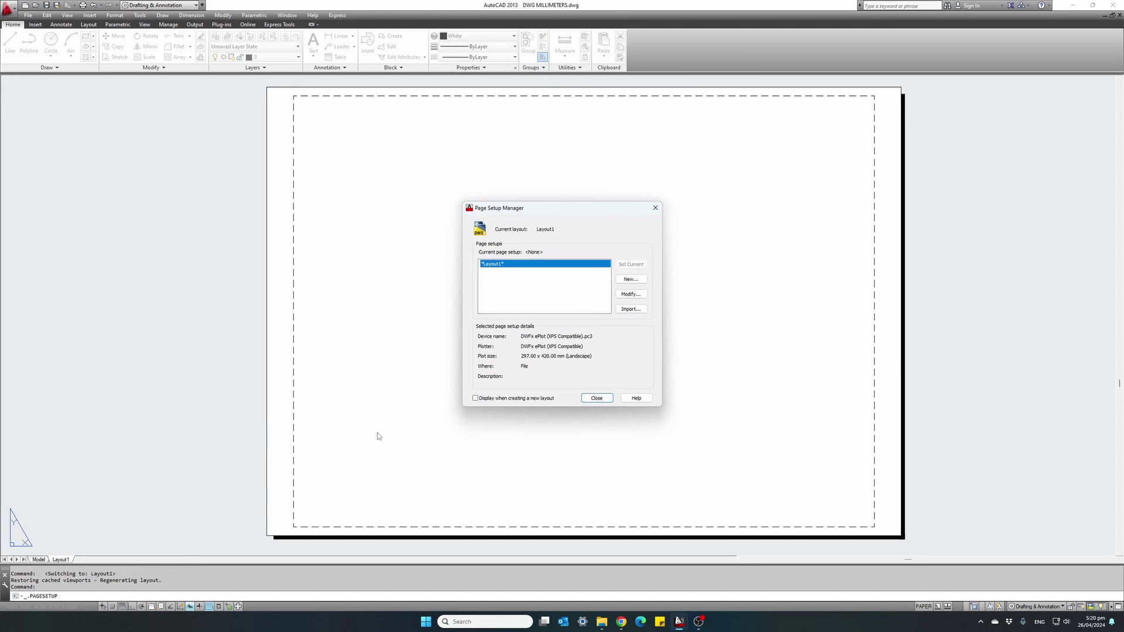
click(630, 296)
click(533, 245)
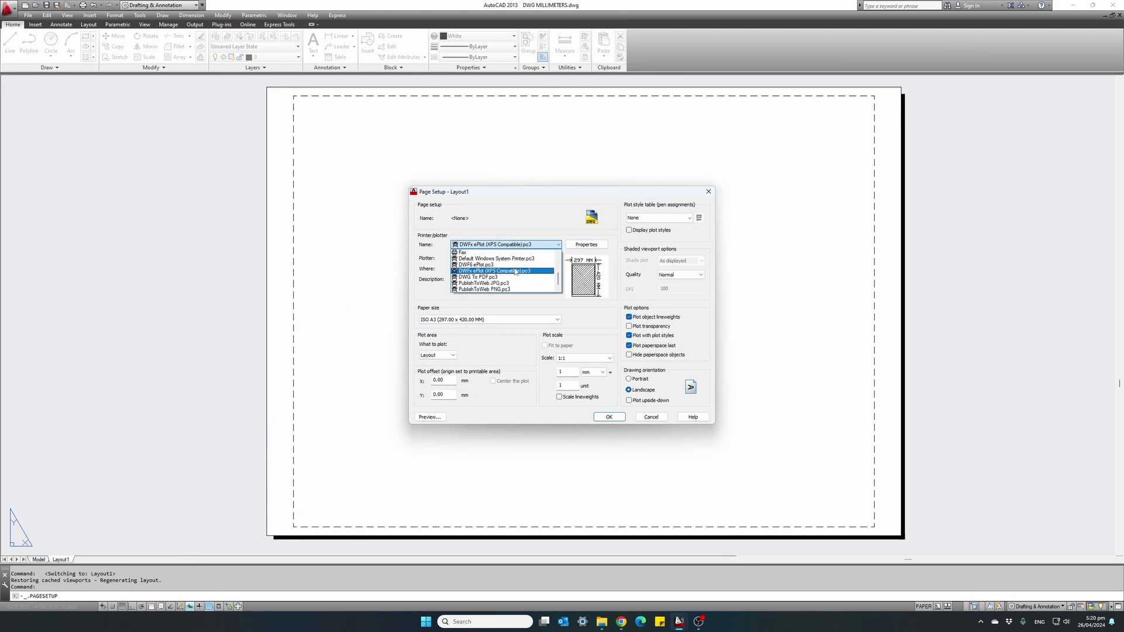
click(508, 280)
click(508, 320)
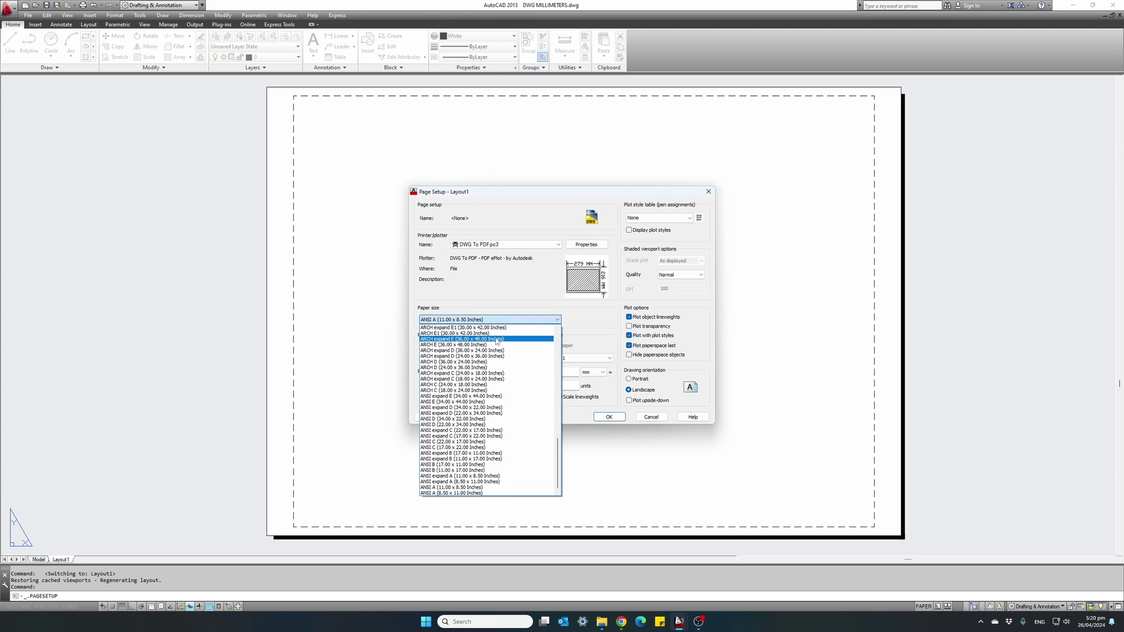
scroll(492, 369, down, 5)
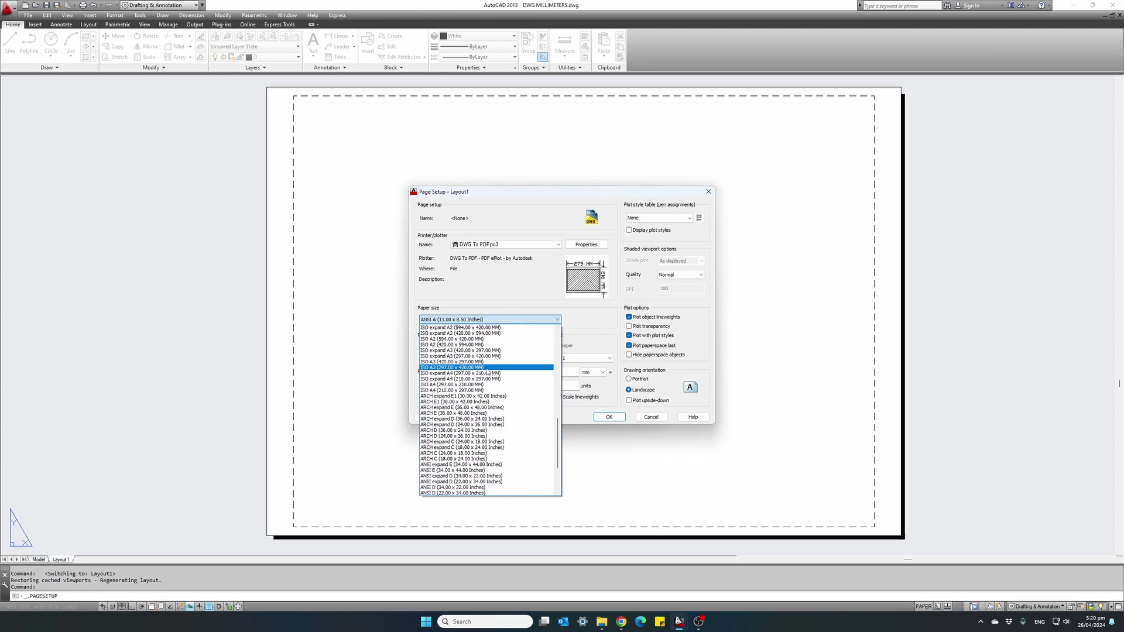
click(491, 366)
click(601, 417)
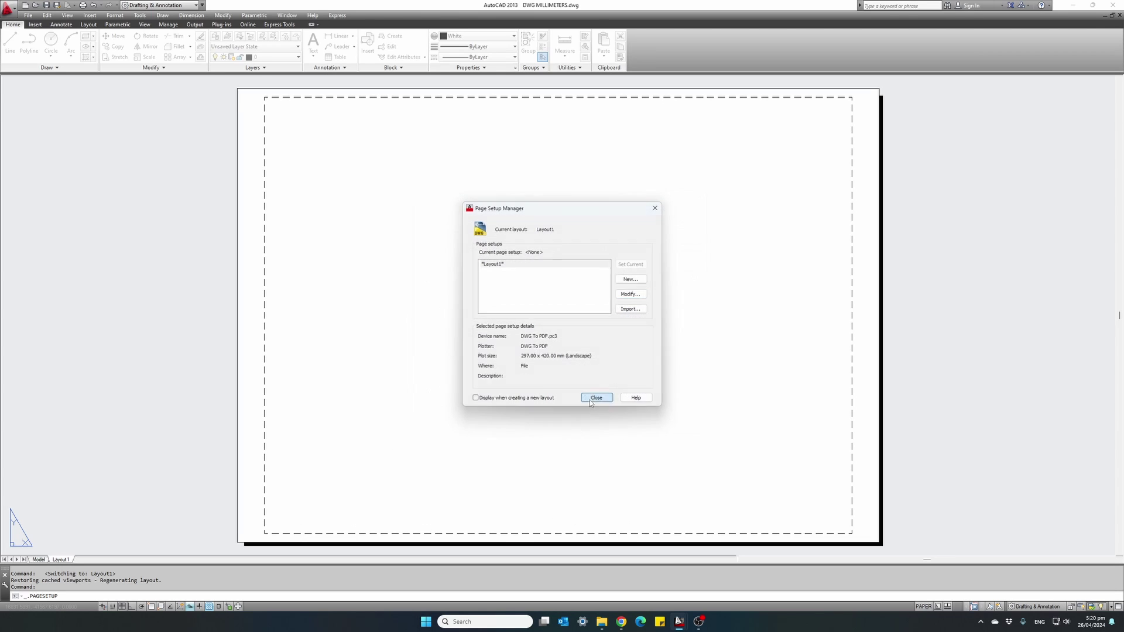
click(589, 399)
Draw an MVIEW viewport across the A3 sheet inside its margins, showing the whole model.
text(MVIEW)
key(Return)
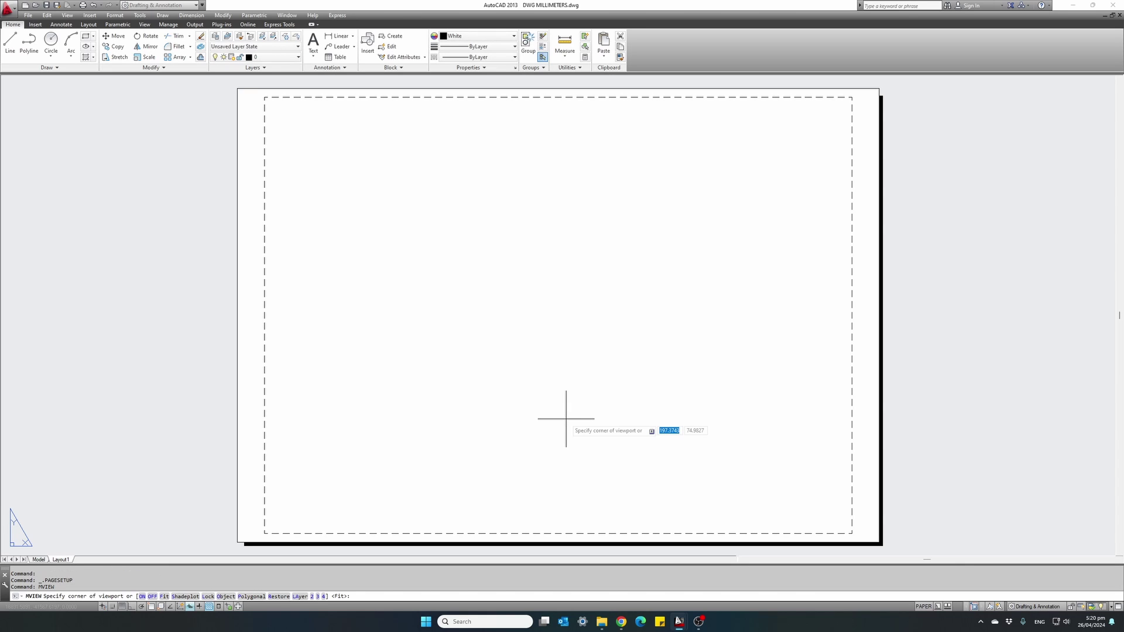
click(271, 105)
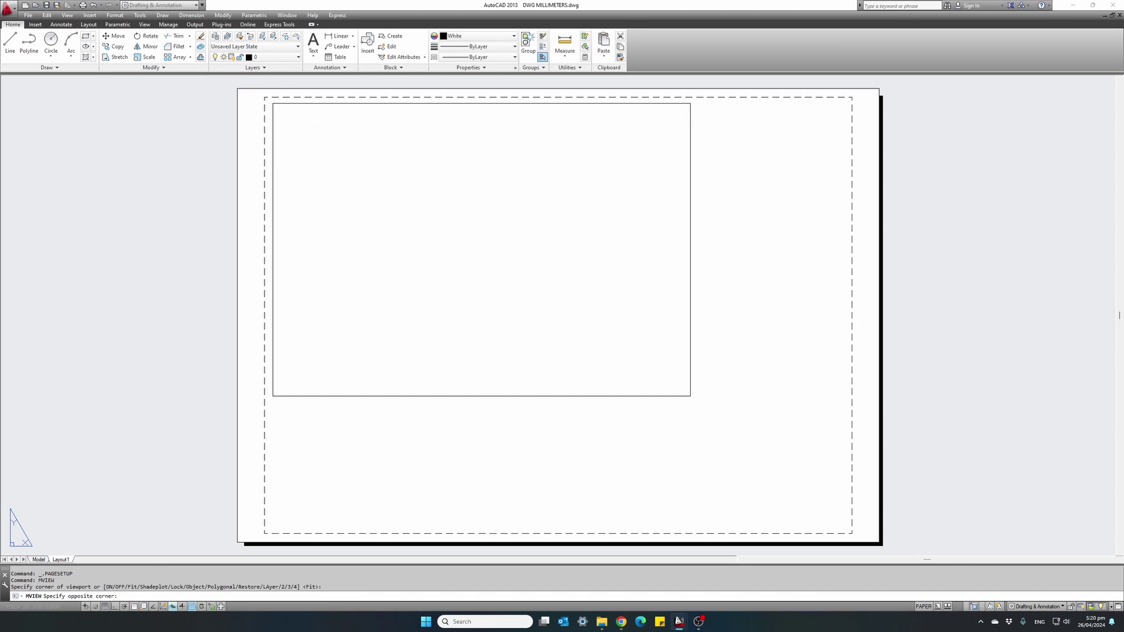
click(835, 525)
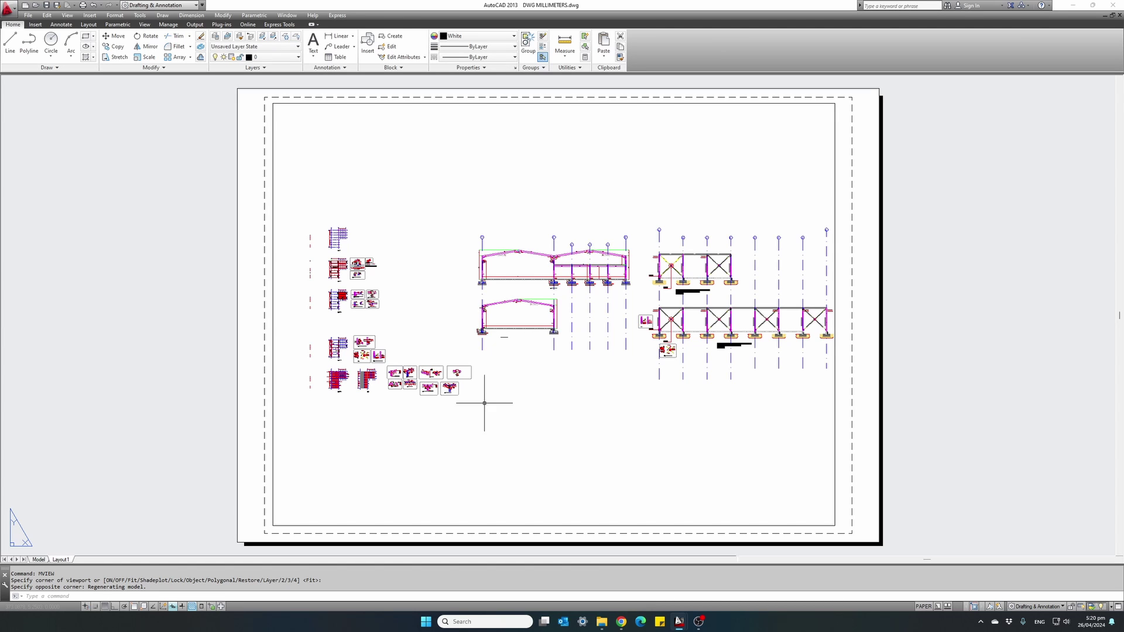
scroll(469, 383, up, 6)
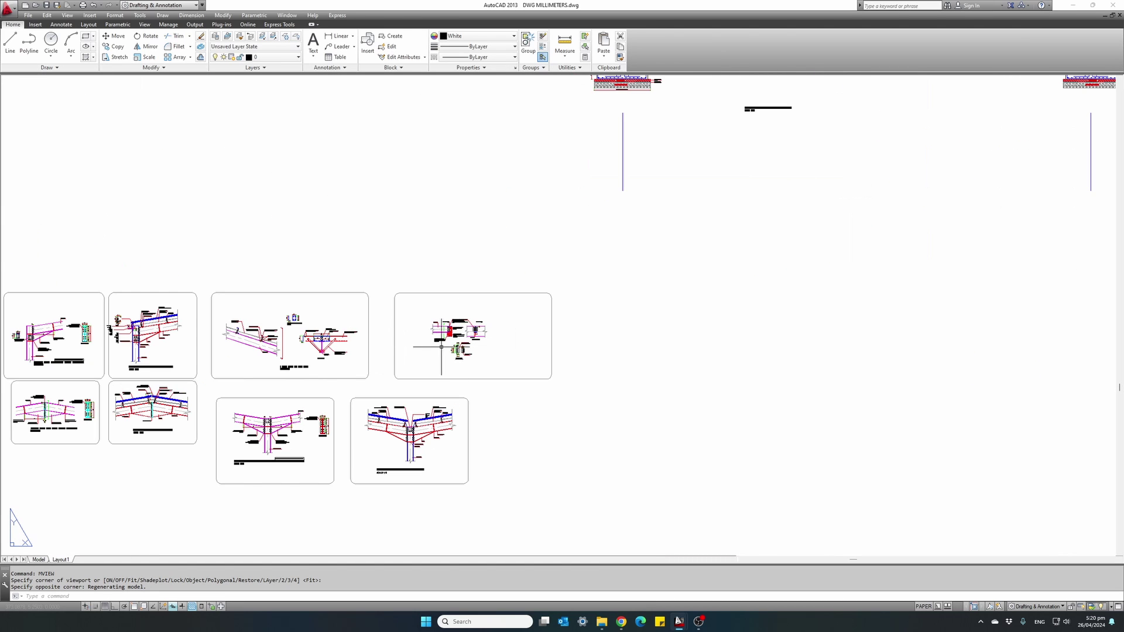
scroll(451, 345, up, 4)
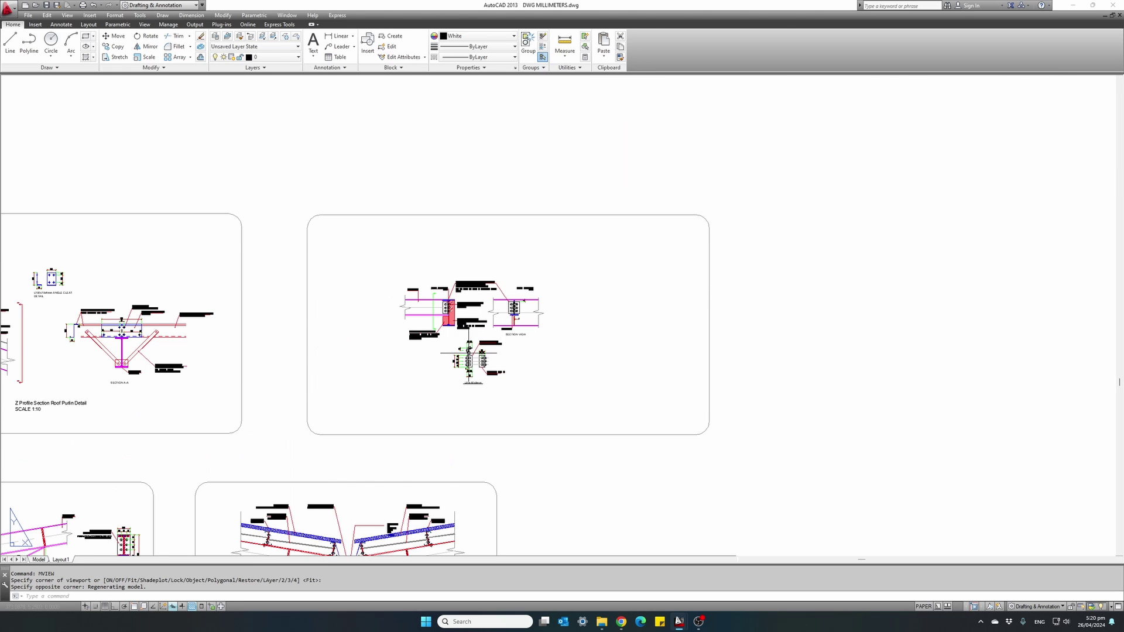
scroll(471, 339, down, 10)
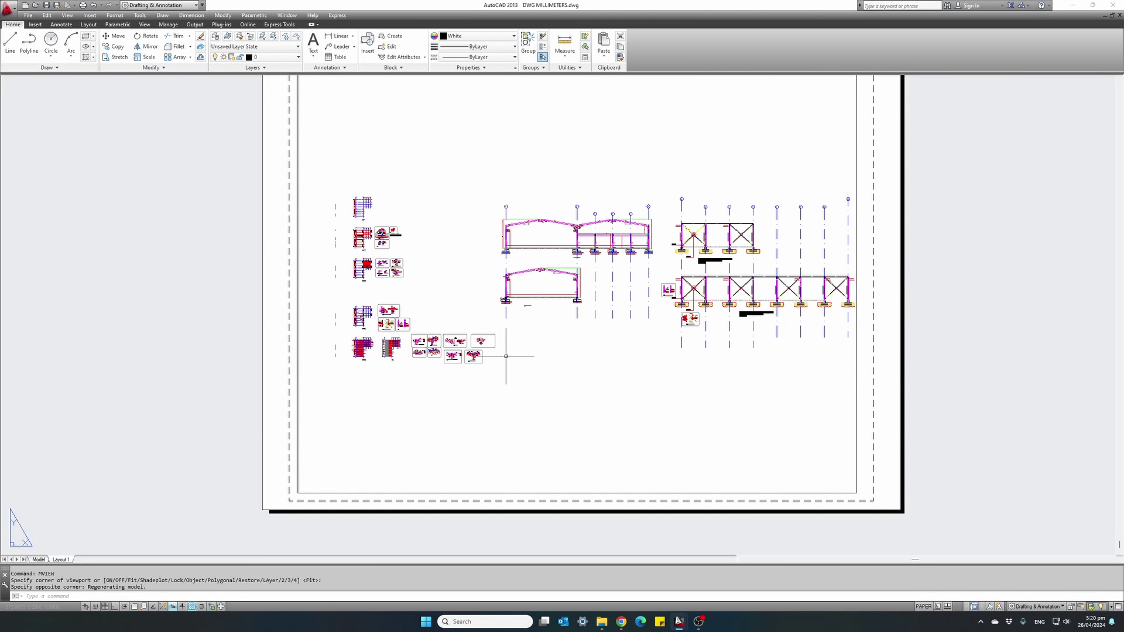
middle_drag(516, 364, 505, 399)
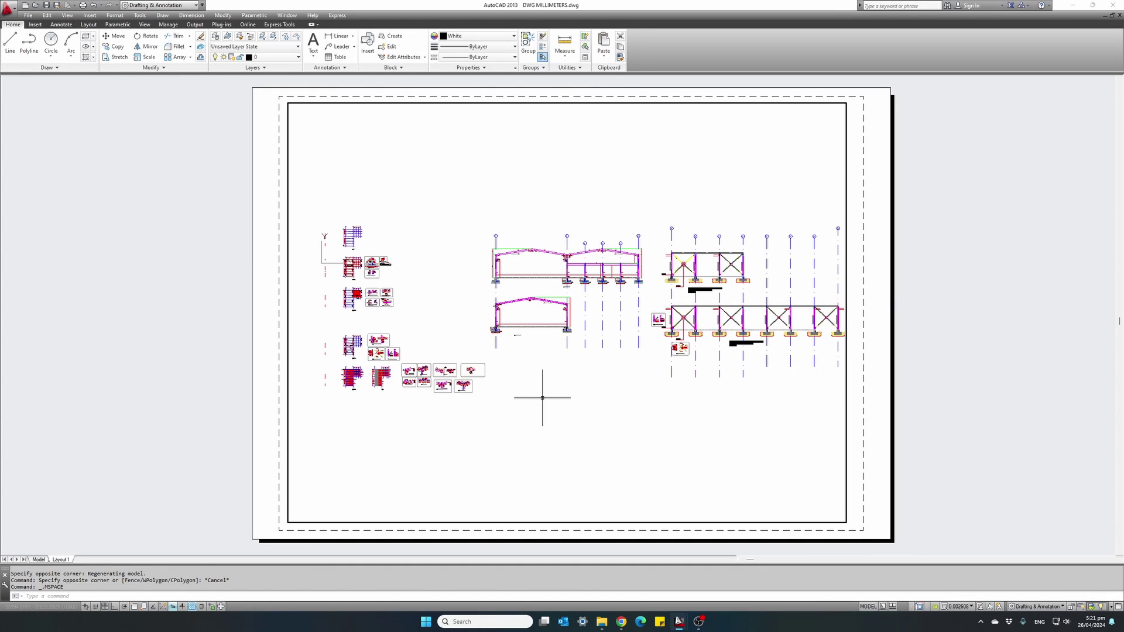
Abandon a first scale zoom and zoom in near the steel connection detail.
text(Z)
key(Return)
text(S)
key(Return)
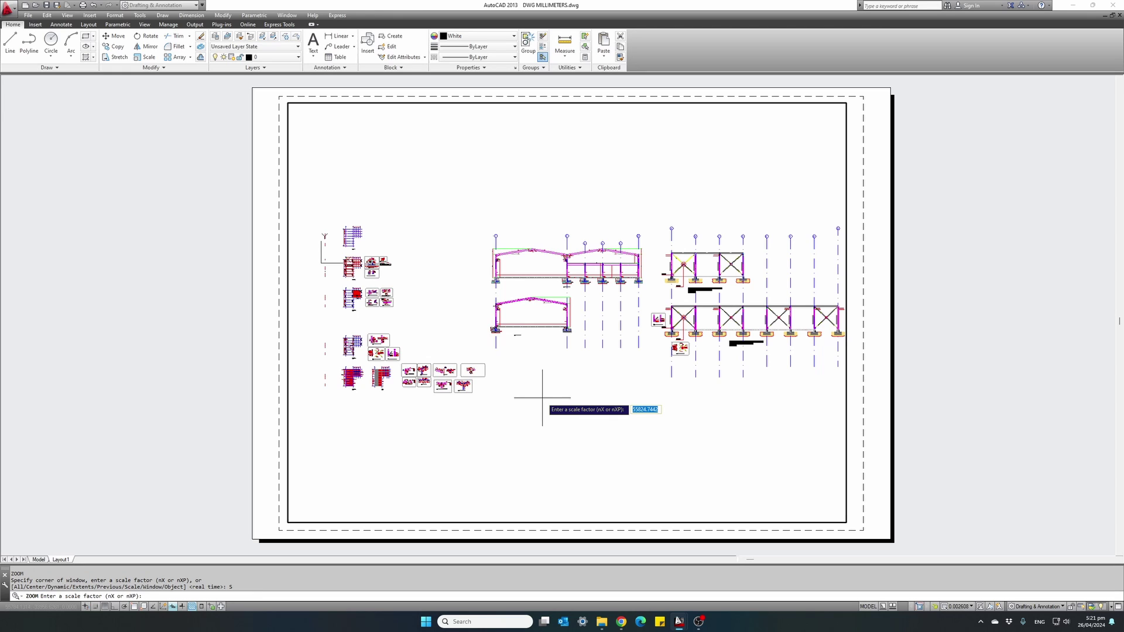
text(0)
key(Escape)
key(Escape)
key(Escape)
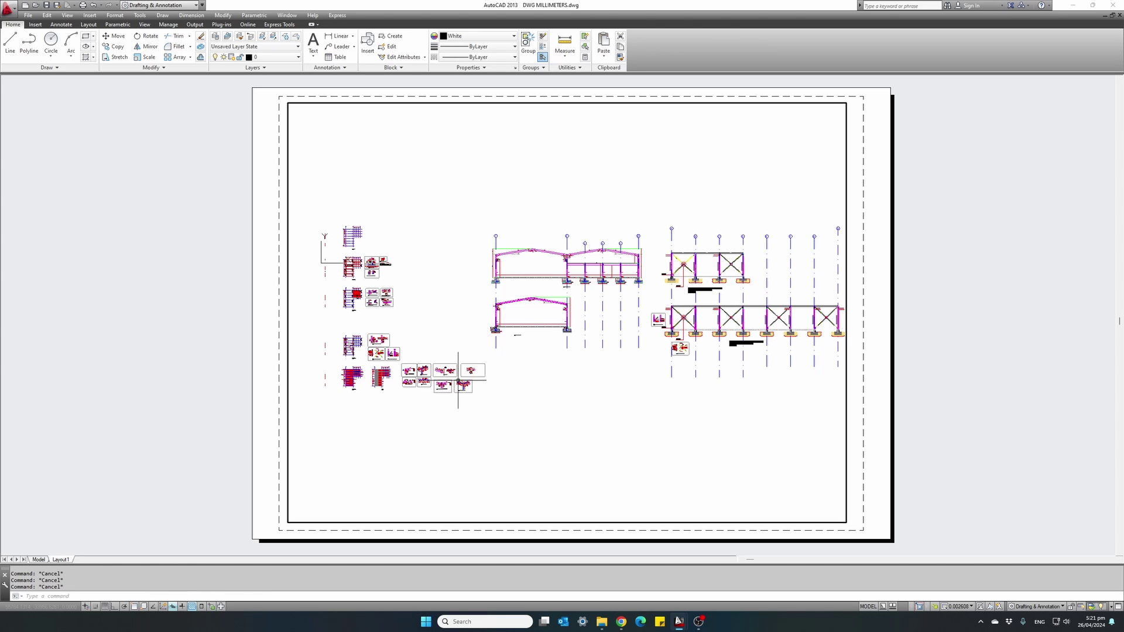
scroll(451, 389, up, 2)
scroll(550, 346, up, 2)
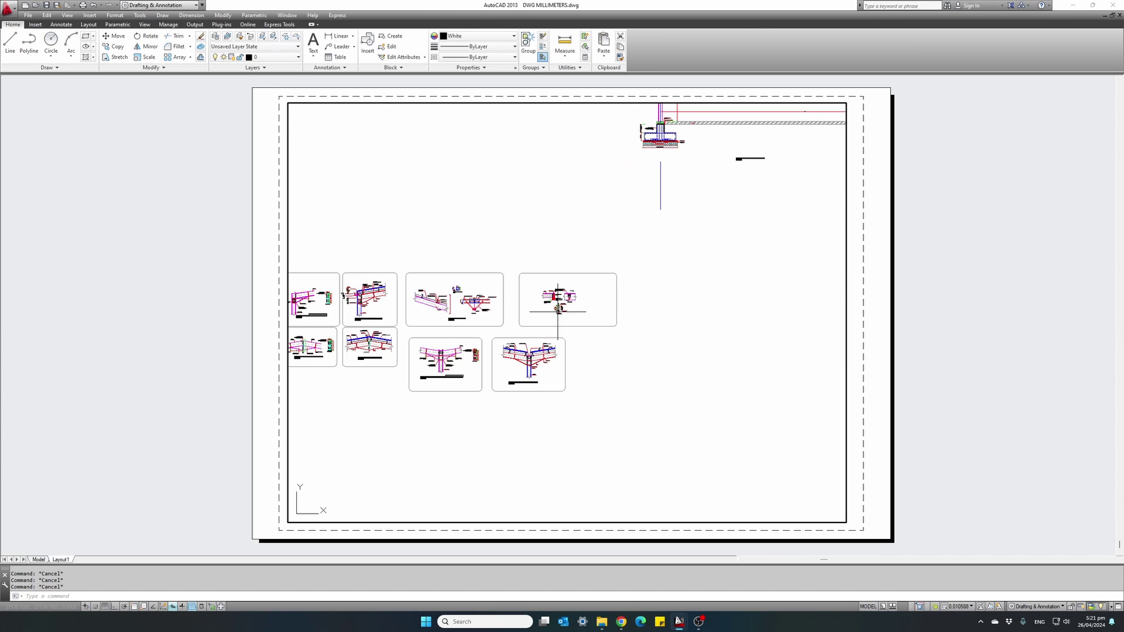
scroll(559, 314, up, 2)
Zoom the viewport to 0.1XP (1:10), centre the connection detail, and return to paper space.
key(Return)
text(s)
key(Return)
text(0.1XP)
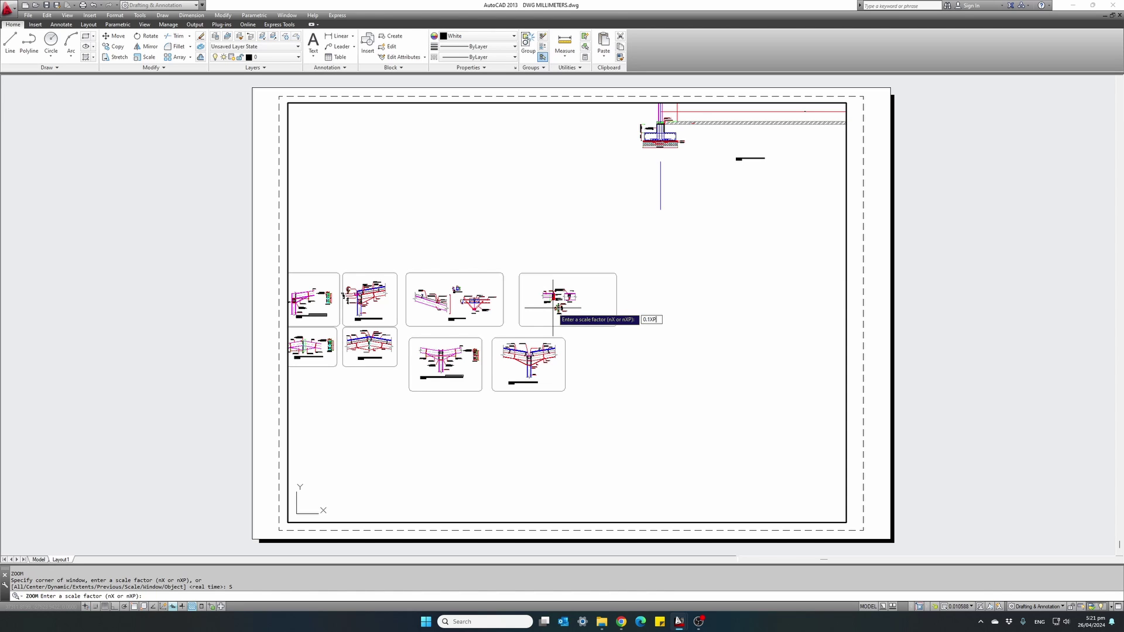
key(Return)
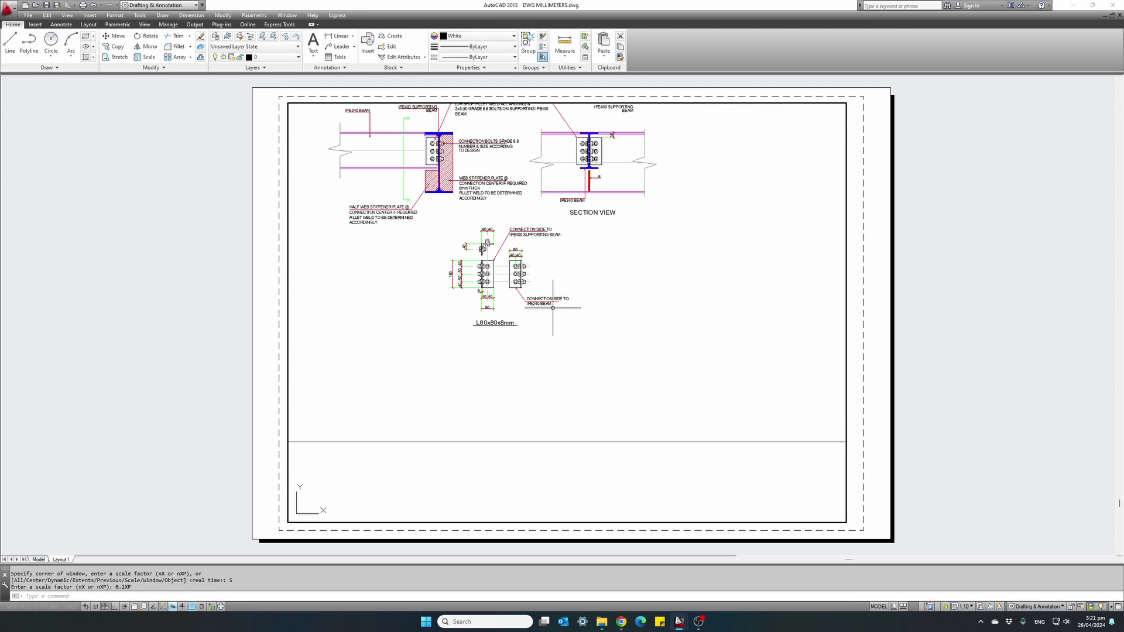
middle_drag(545, 289, 583, 389)
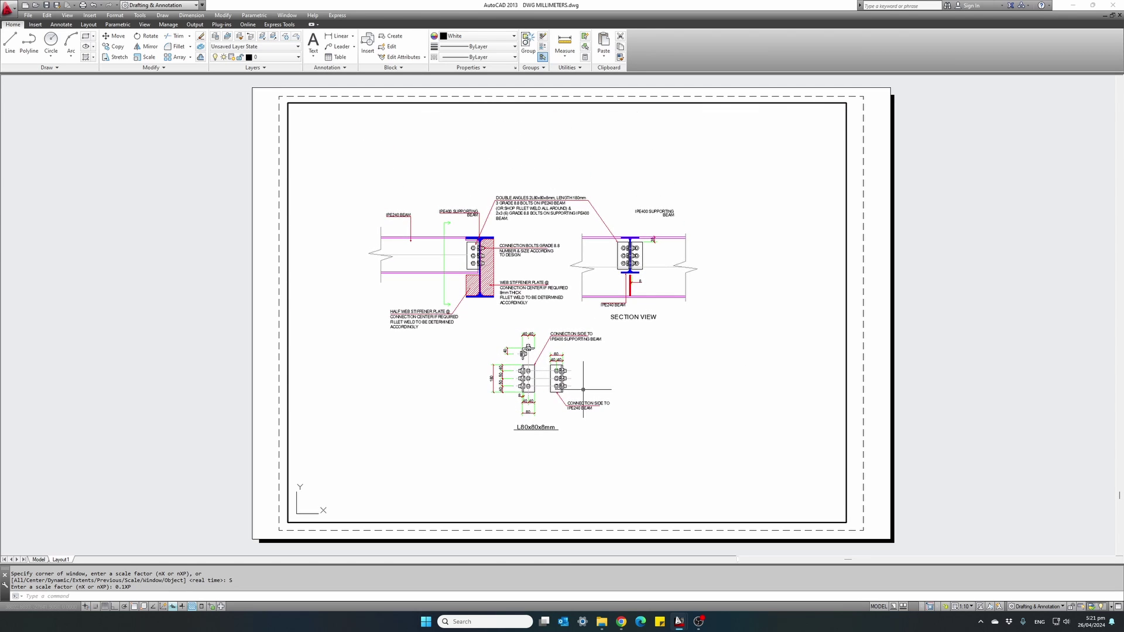
double_click(187, 388)
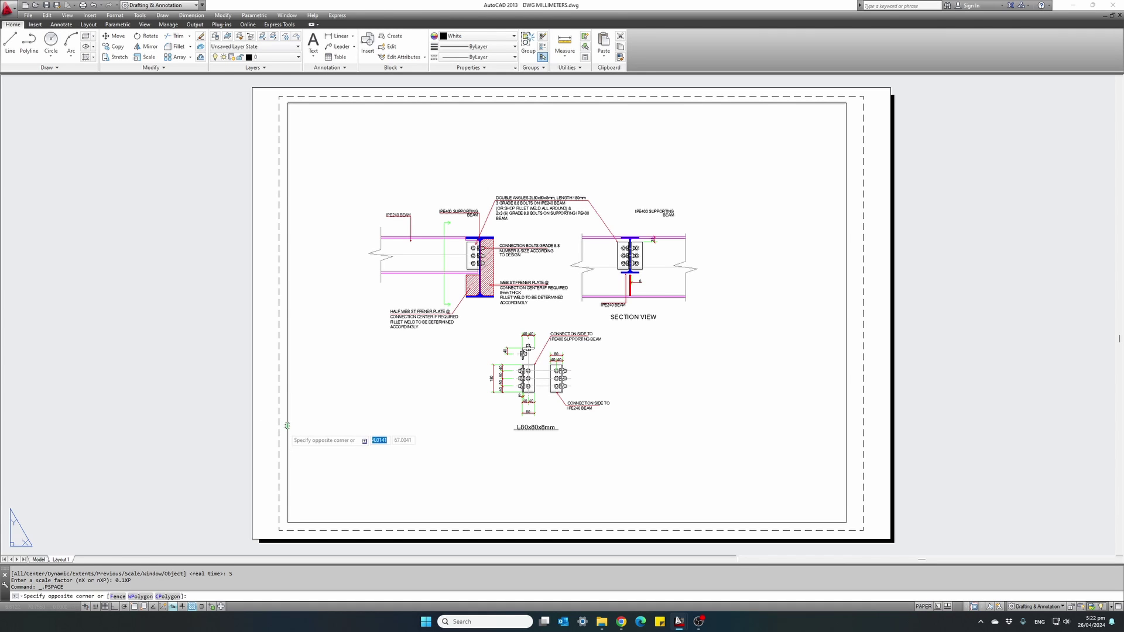
Resize the viewport with its corner grips to fit tightly around the connection detail.
click(288, 436)
click(288, 523)
click(288, 440)
click(289, 103)
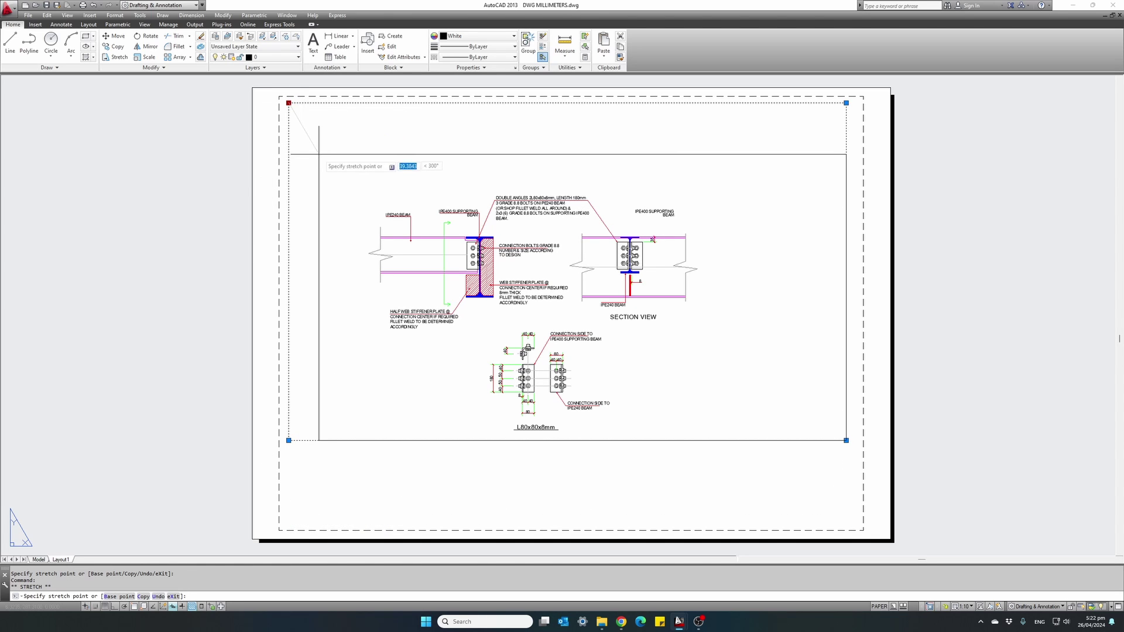
click(356, 183)
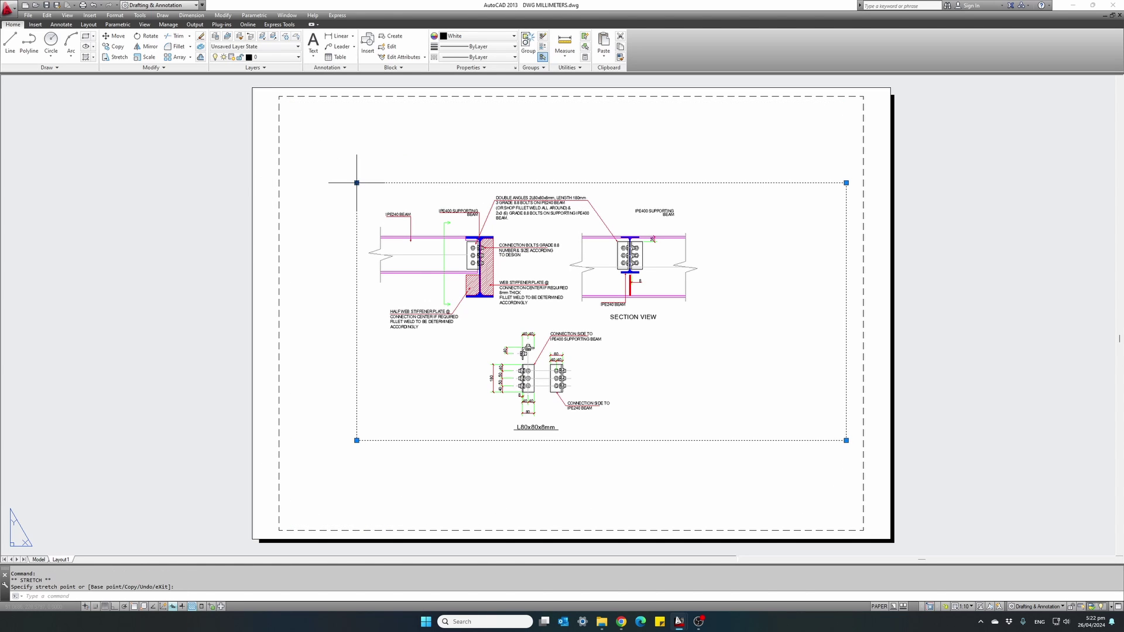
click(845, 440)
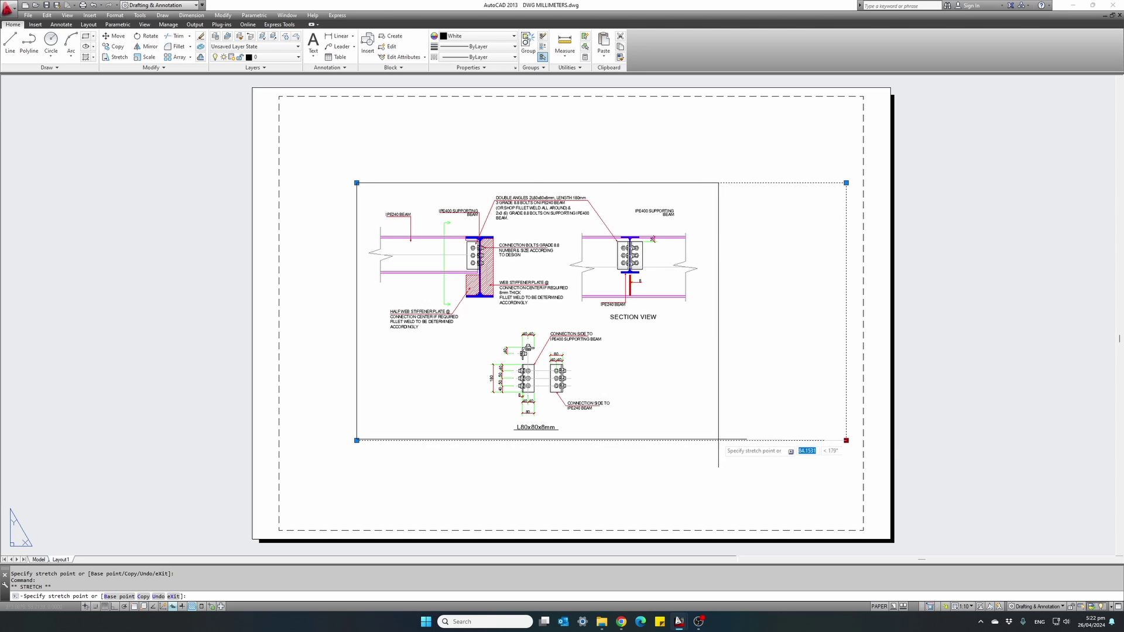
click(717, 440)
Move the viewport to the upper-left of the A3 sheet.
text(m)
key(Return)
click(532, 322)
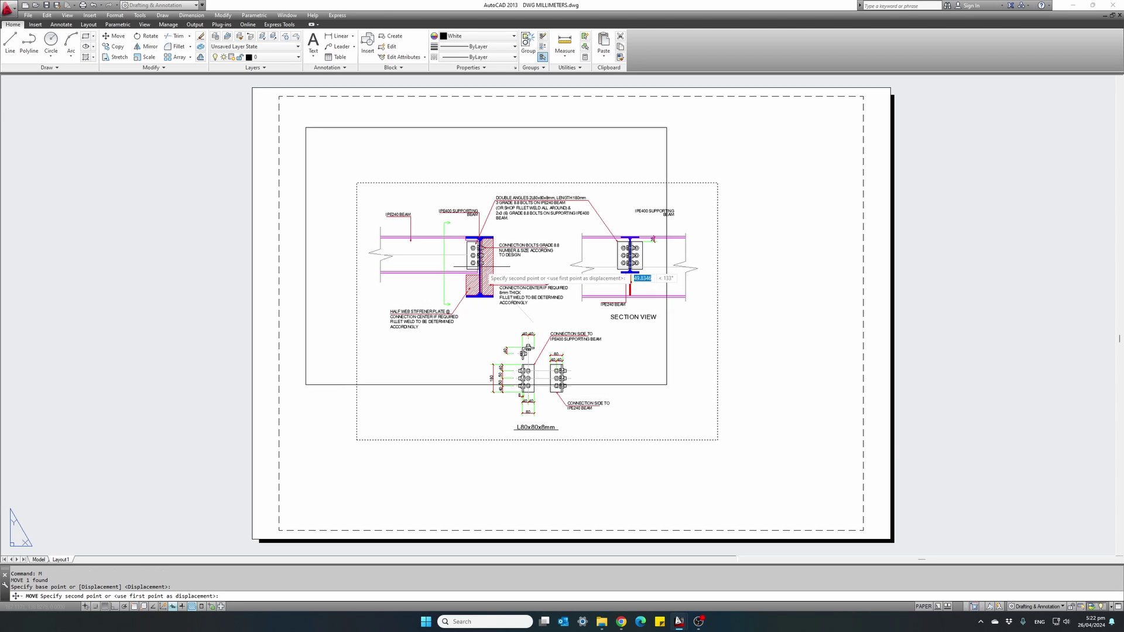
click(462, 239)
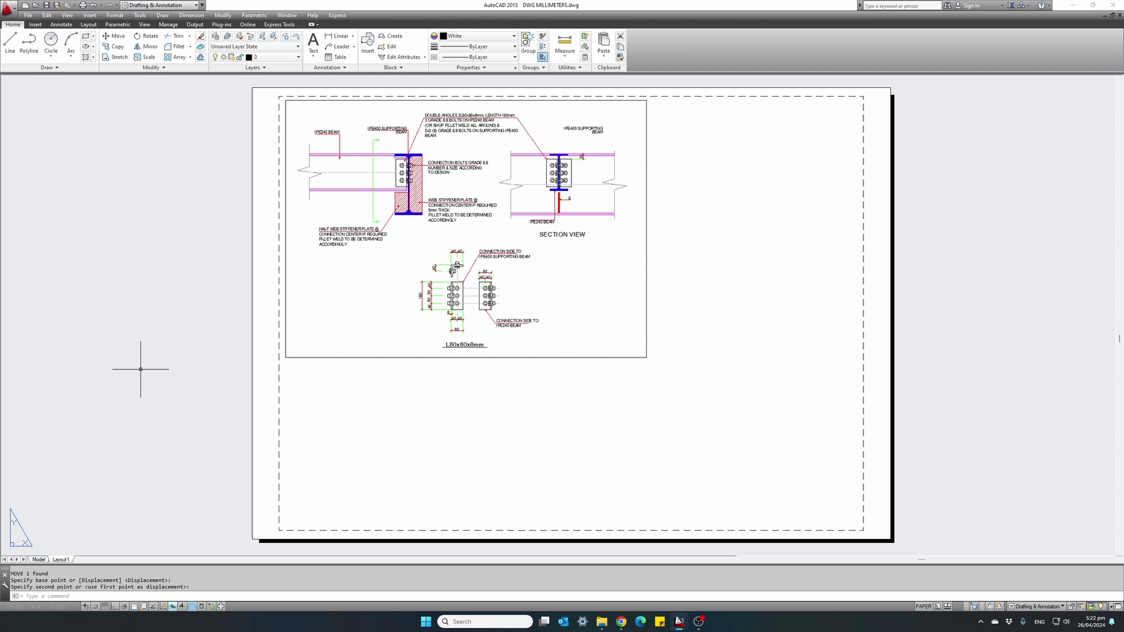